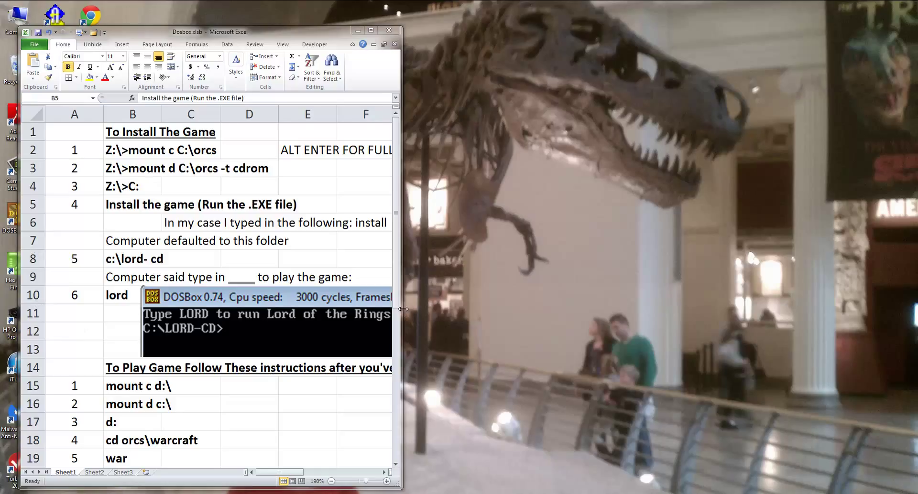
# - Widen the Dosbox.xlsb window until column G shows and shift it slightly toward the screen corner
pyautogui.moveTo(403, 310); pyautogui.dragTo(455, 239)
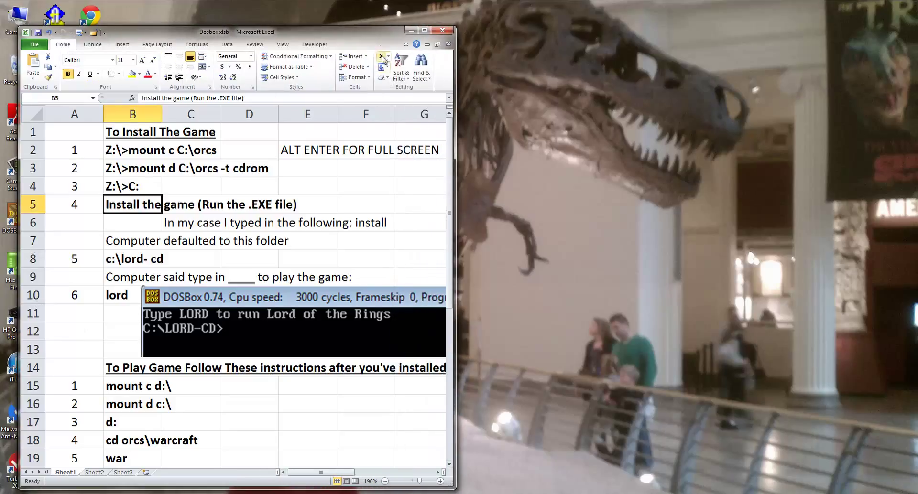
pyautogui.moveTo(380, 43); pyautogui.dragTo(373, 41)
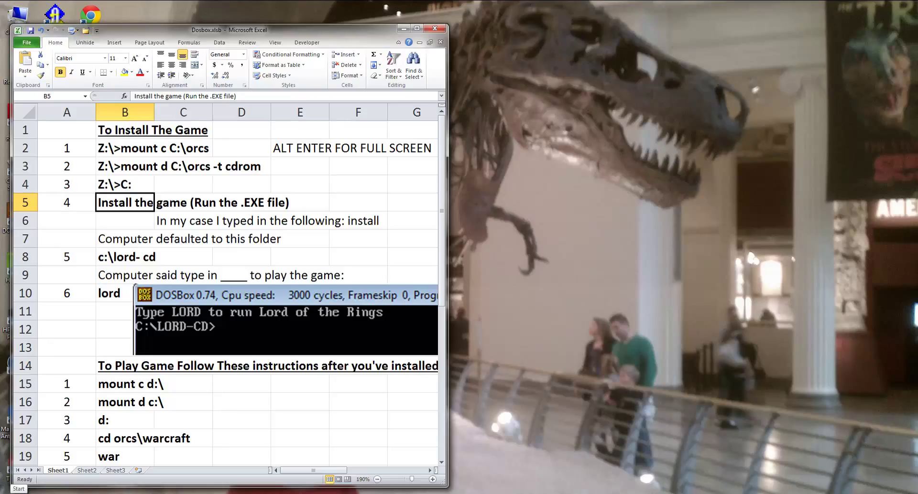
# - Look up the Windows installer on the dosbox.com downloads page in Chrome, and close the browser
pyautogui.click(44, 493)
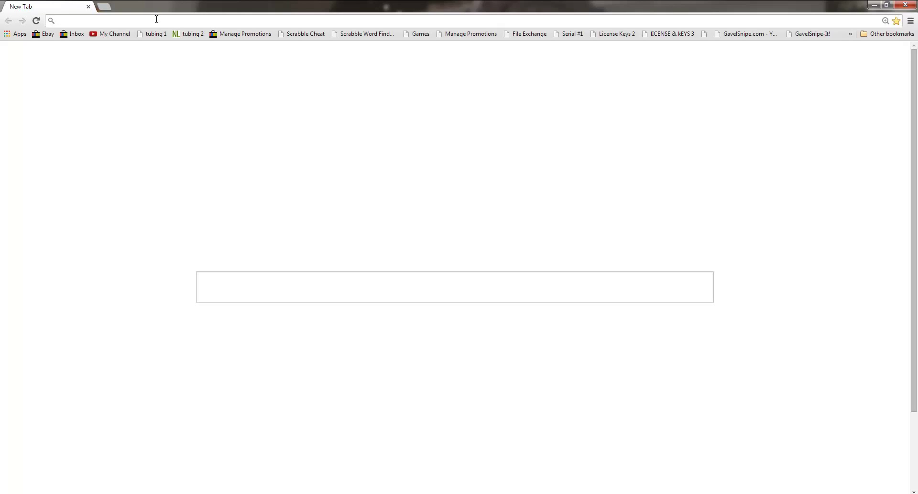
pyautogui.write('dos')
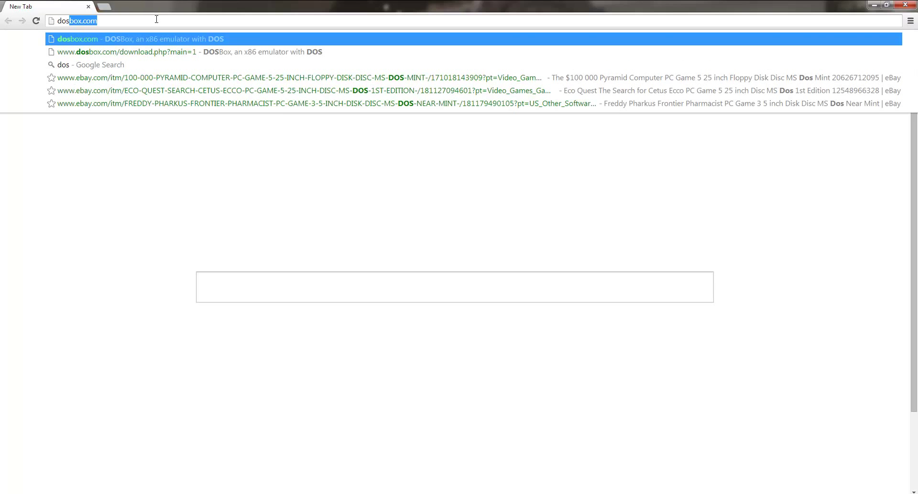
pyautogui.write('bo')
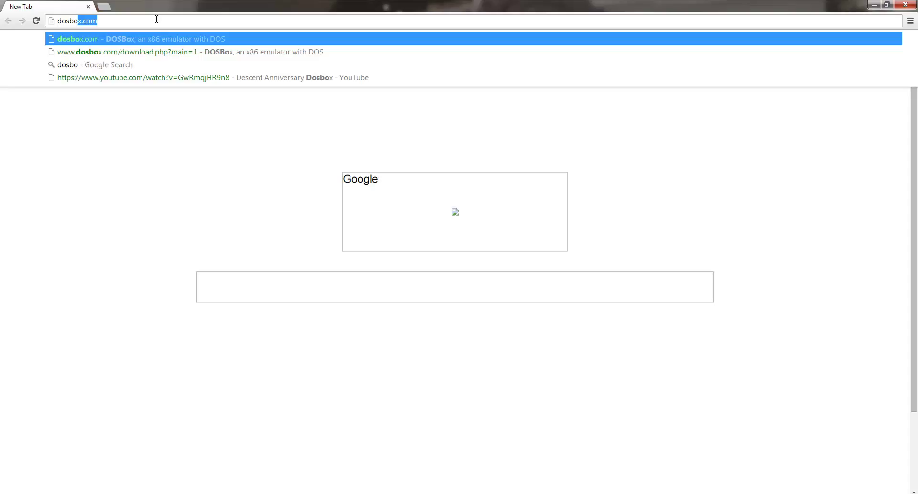
pyautogui.write('x.com')
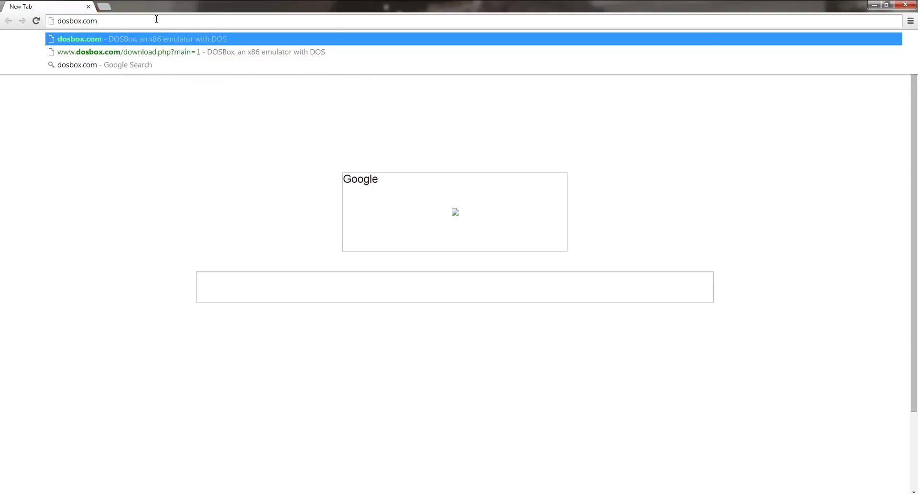
pyautogui.press('Return')
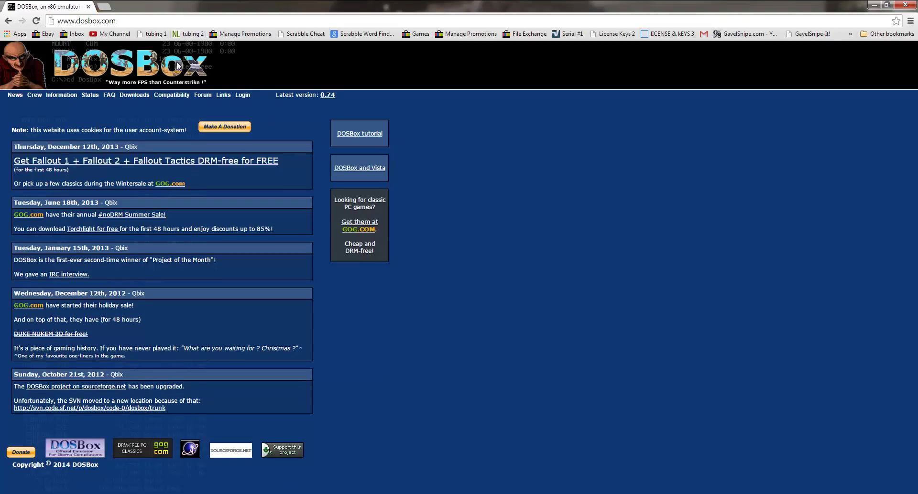
pyautogui.click(138, 95)
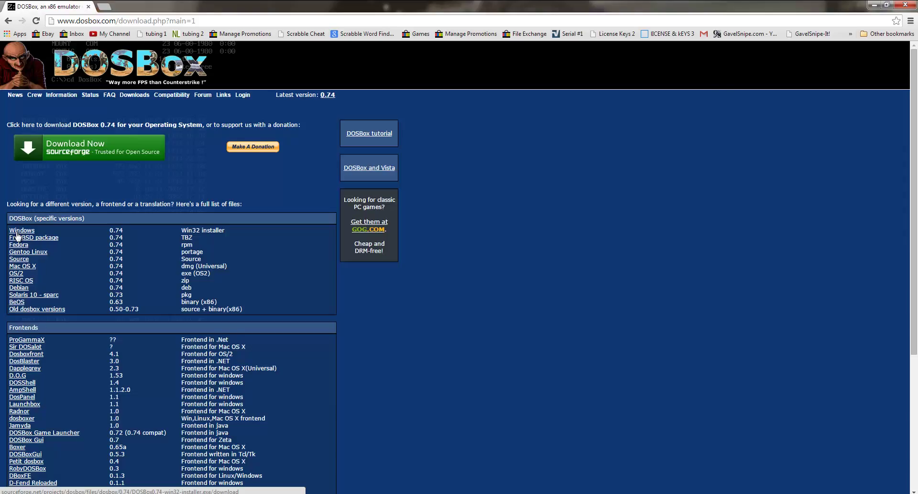
pyautogui.click(905, 6)
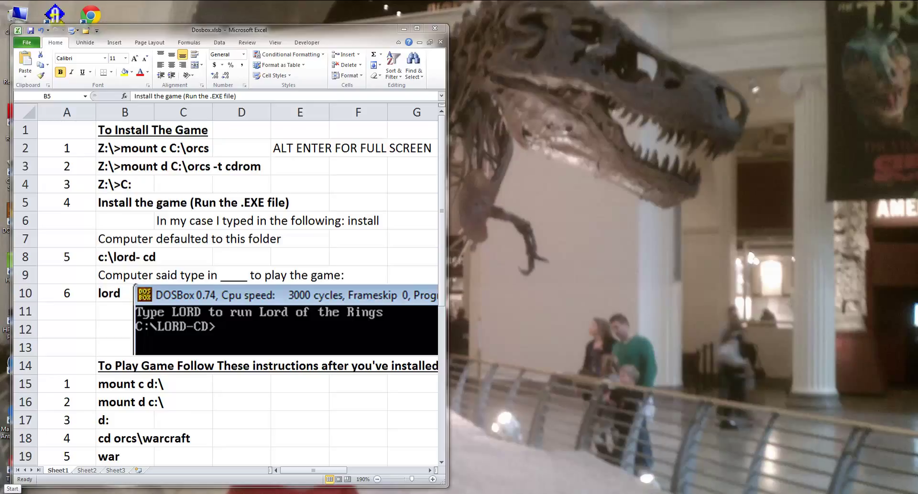
# - Open Windows Explorer and display the contents of the DVD RW Drive (D:) WAR1
pyautogui.rightClick(15, 489)
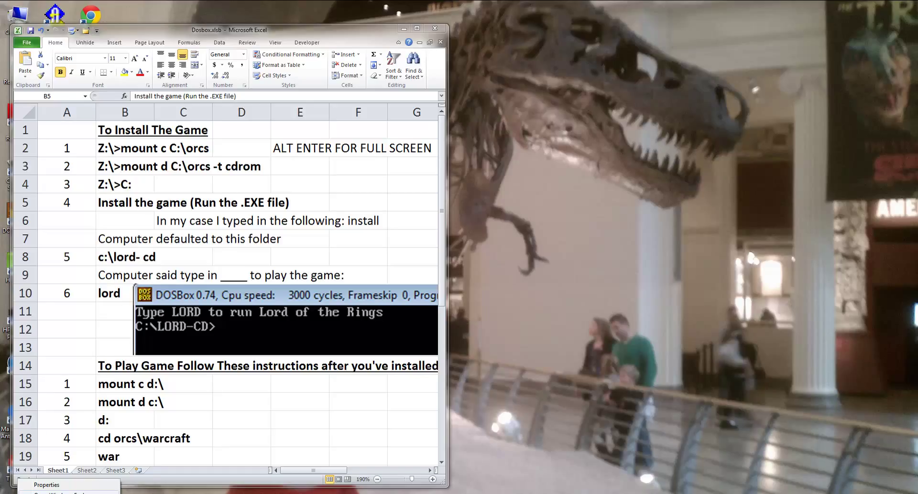
pyautogui.click(57, 492)
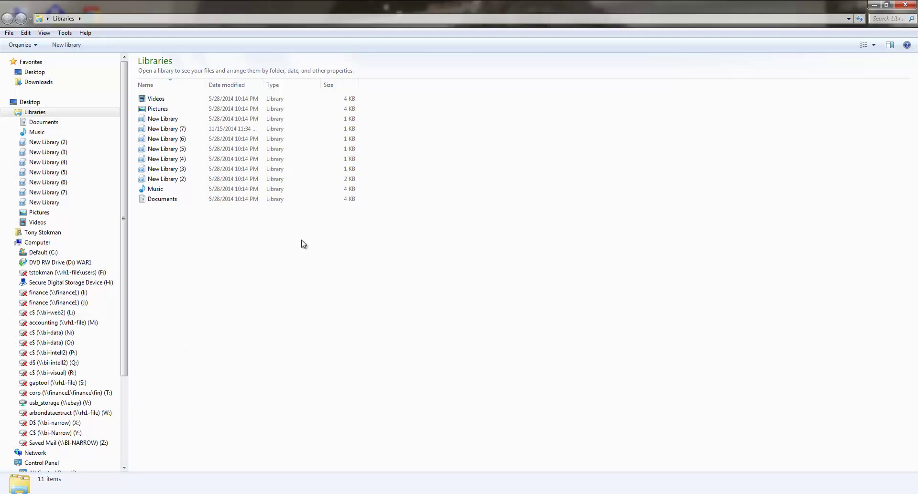
pyautogui.moveTo(125, 256); pyautogui.dragTo(125, 311)
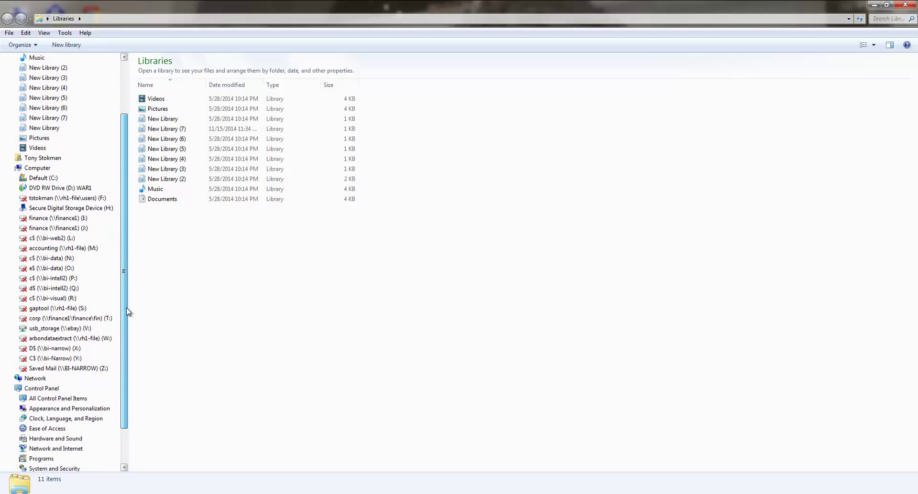
pyautogui.click(18, 188)
pyautogui.click(43, 189)
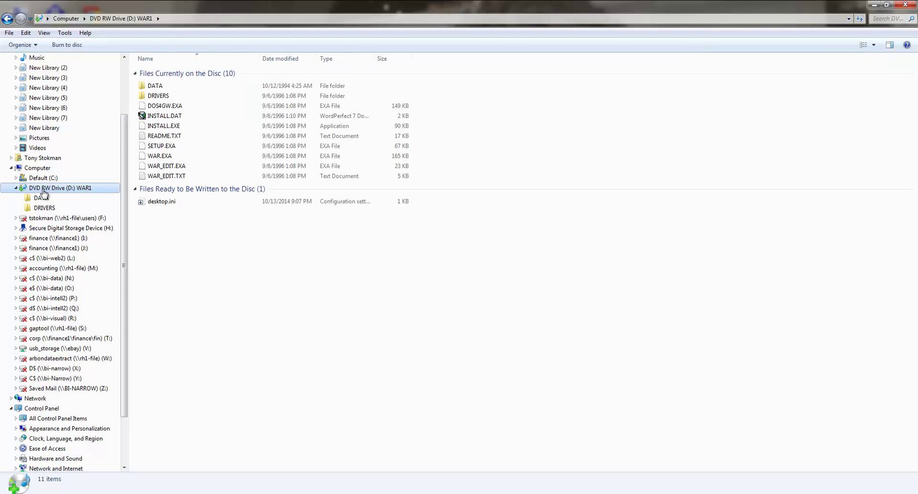
# - Create a new folder named orc directly on the Default (C:) drive
pyautogui.click(16, 177)
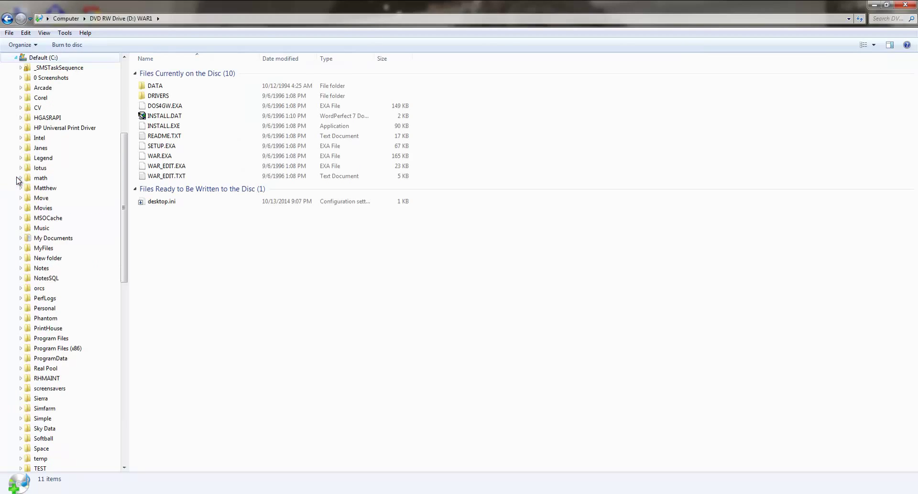
pyautogui.rightClick(46, 58)
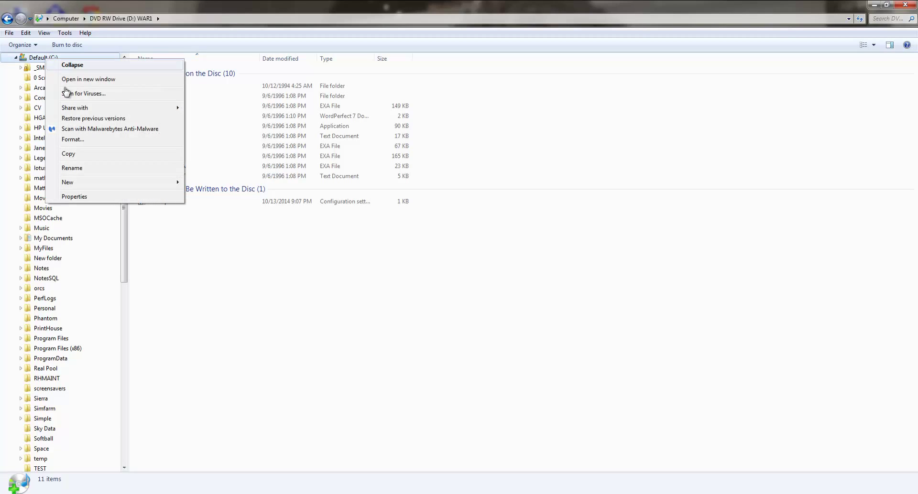
pyautogui.moveTo(119, 189)
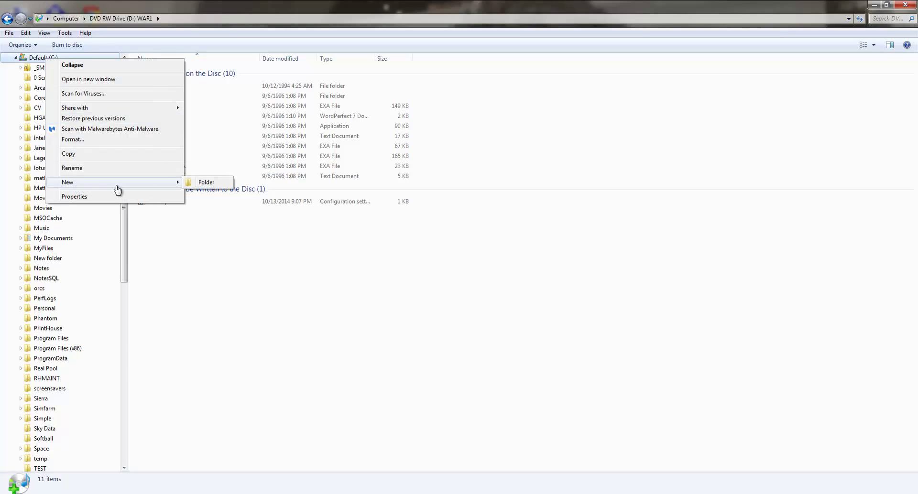
pyautogui.click(210, 184)
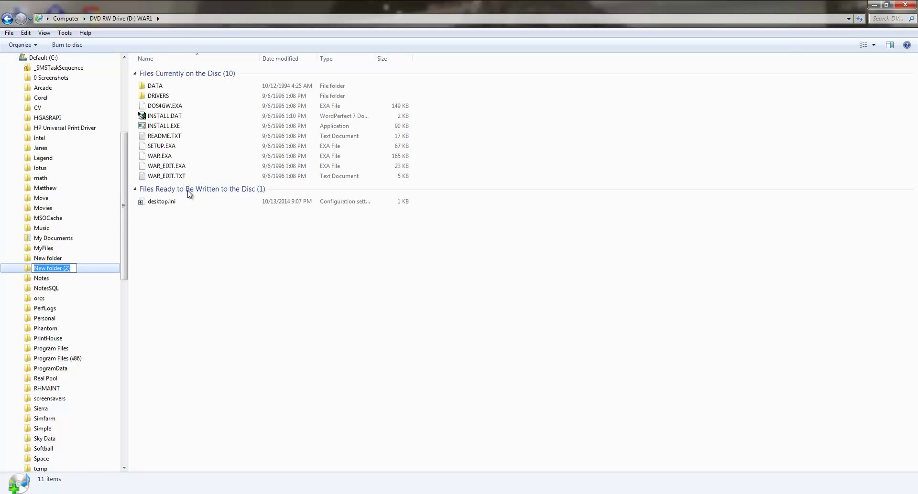
pyautogui.click(80, 263)
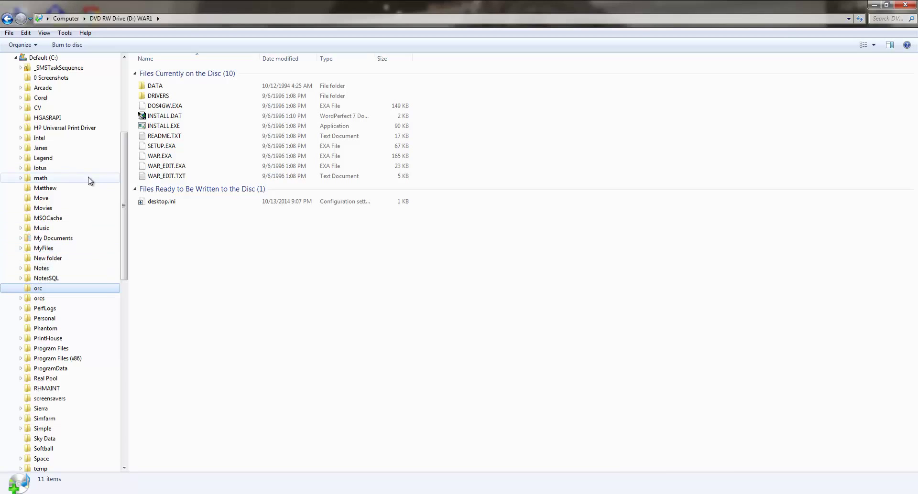
# - Copy all files and folders from DATA through WAR_EDIT.TXT on the WAR1 disc in drive D:
pyautogui.moveTo(123, 225); pyautogui.dragTo(123, 384)
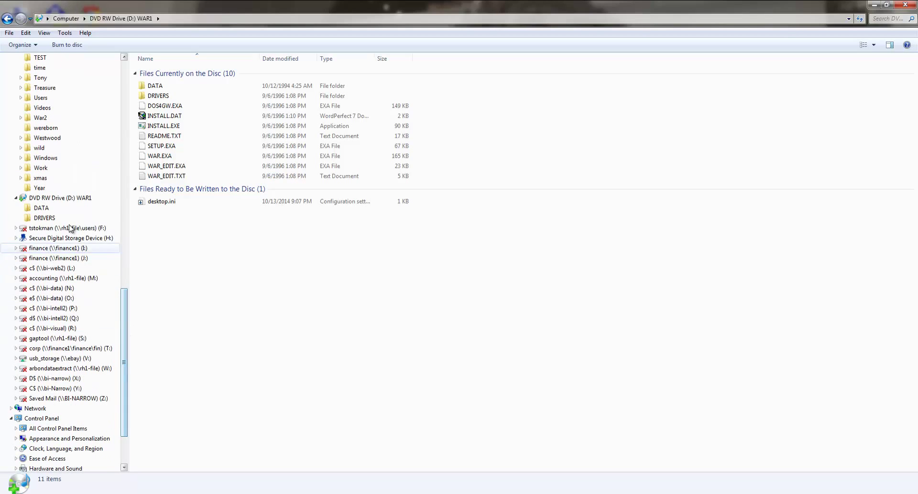
pyautogui.click(46, 200)
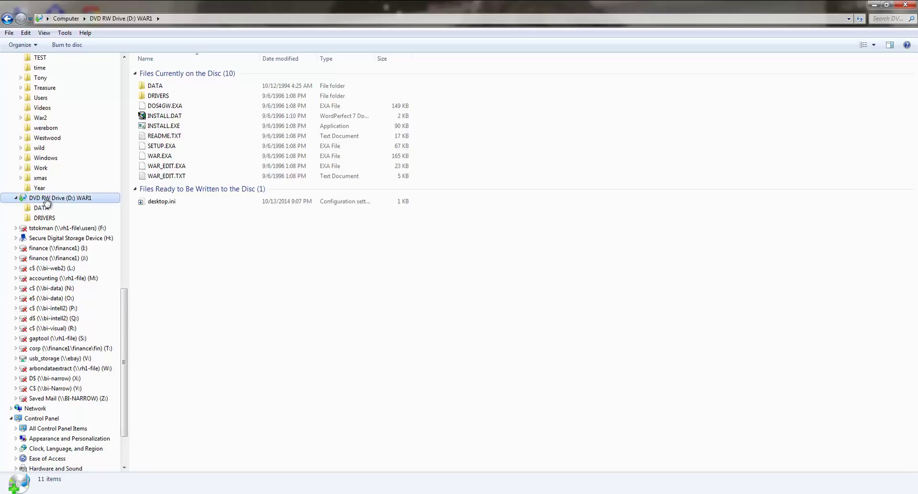
pyautogui.click(159, 87)
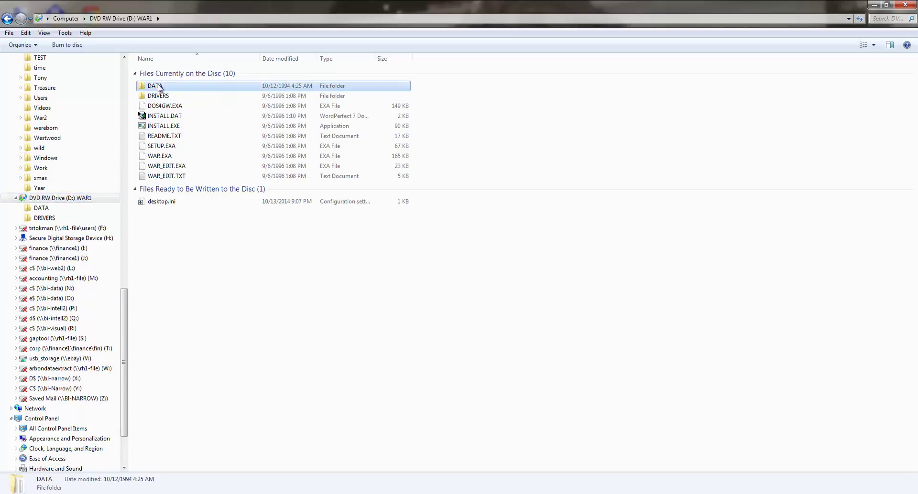
pyautogui.keyDown('shift'); pyautogui.click(167, 177); pyautogui.keyUp('shift')
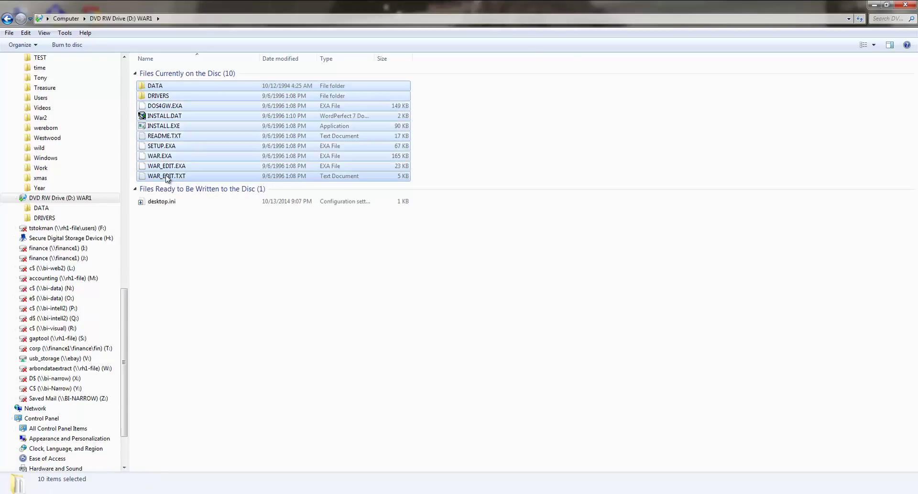
pyautogui.rightClick(166, 136)
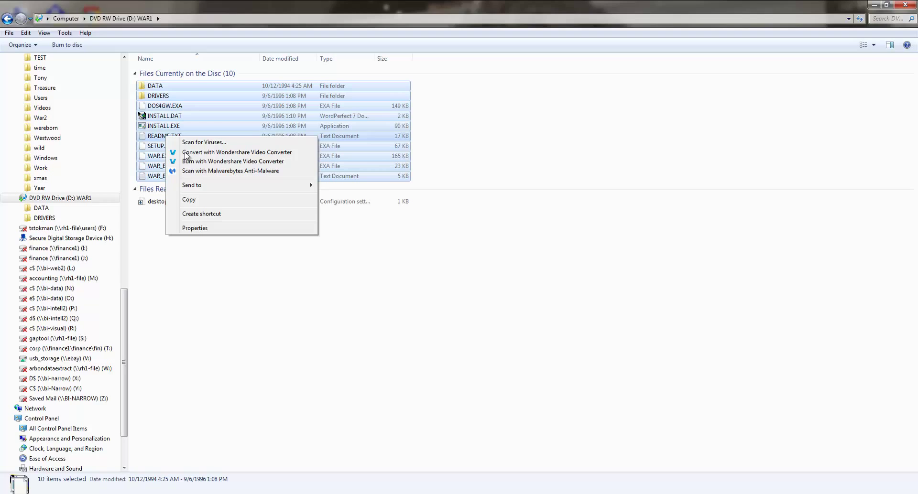
pyautogui.click(209, 201)
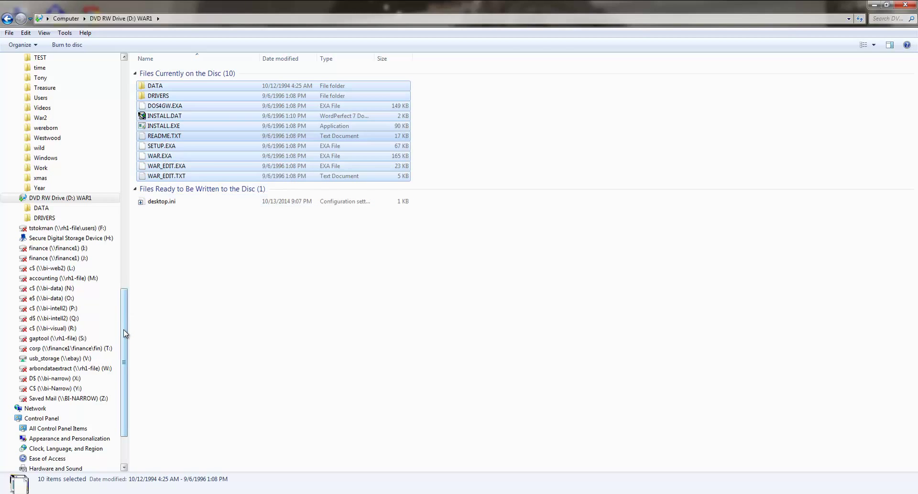
# - Open the orc folder on C:, examine the game files in the orcs folder, and close Windows Explorer
pyautogui.moveTo(125, 333); pyautogui.dragTo(124, 142)
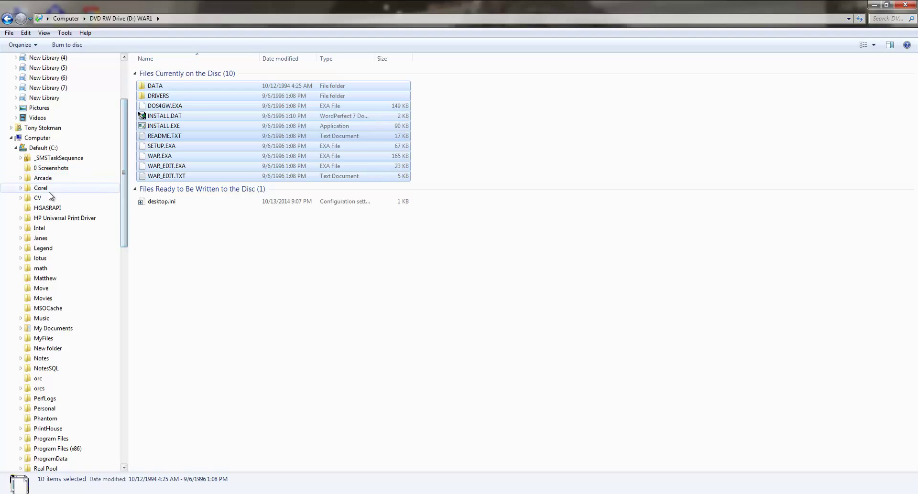
pyautogui.scroll(-1, 118, 250)
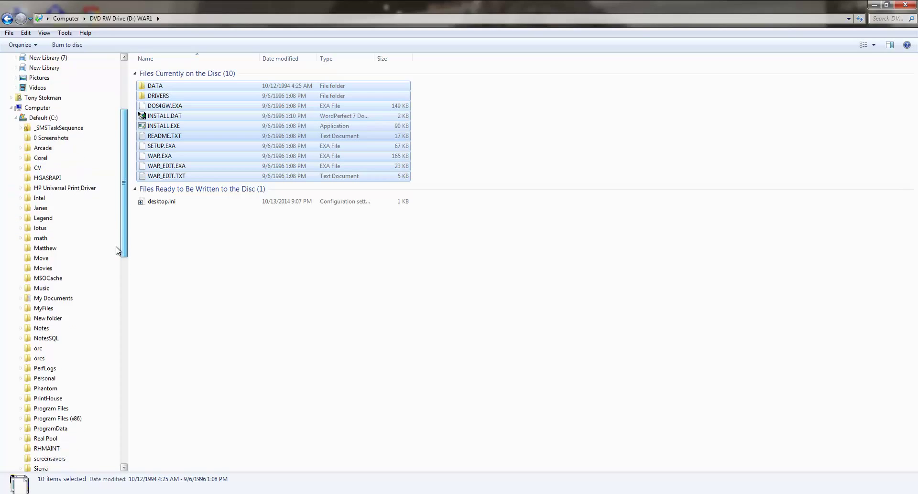
pyautogui.scroll(-2, 117, 250)
pyautogui.click(39, 279)
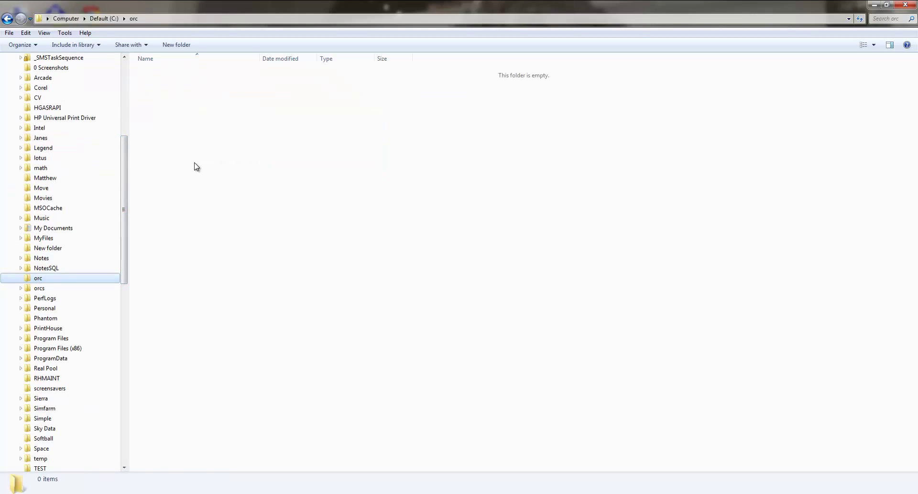
pyautogui.click(41, 290)
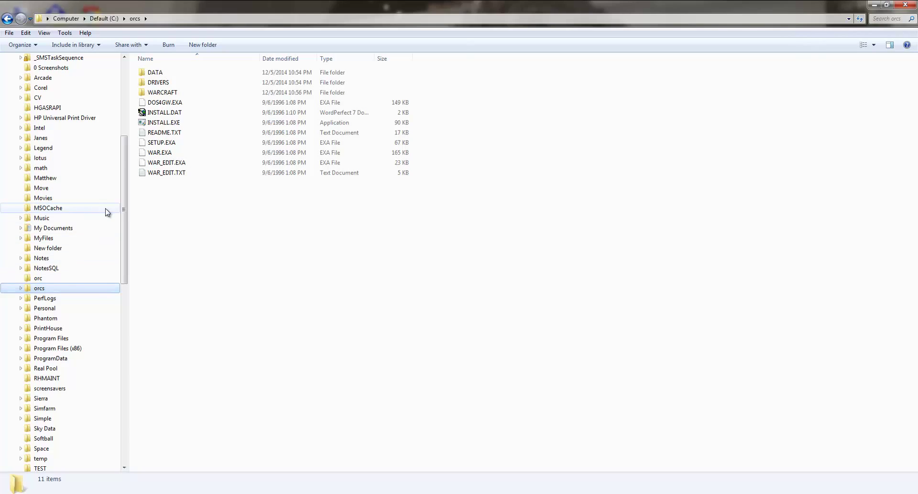
pyautogui.moveTo(124, 209); pyautogui.dragTo(125, 155)
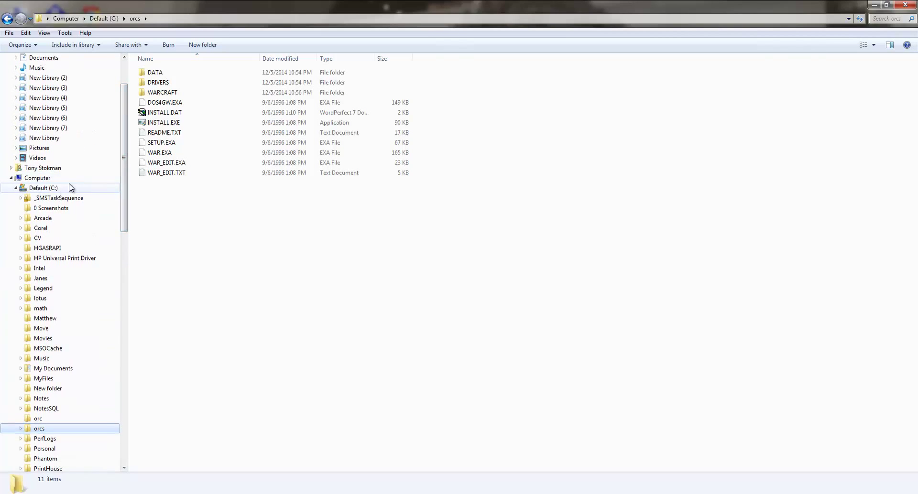
pyautogui.moveTo(123, 200); pyautogui.dragTo(120, 359)
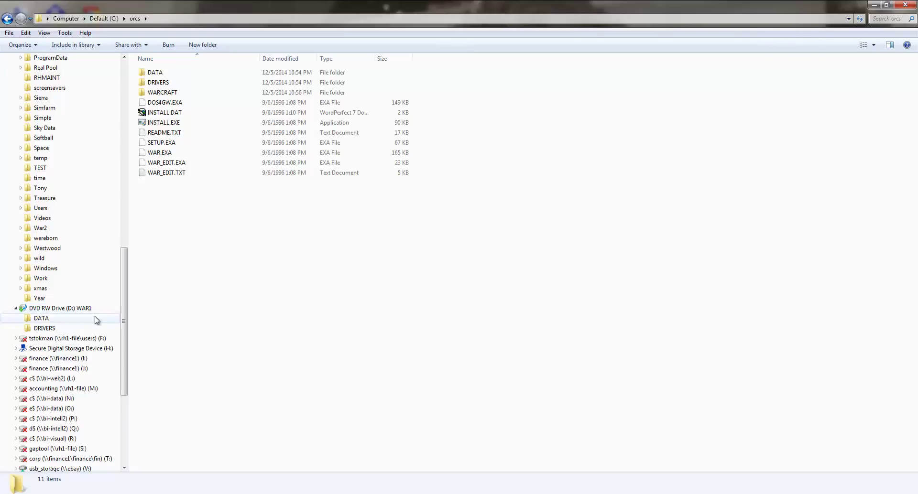
pyautogui.click(909, 5)
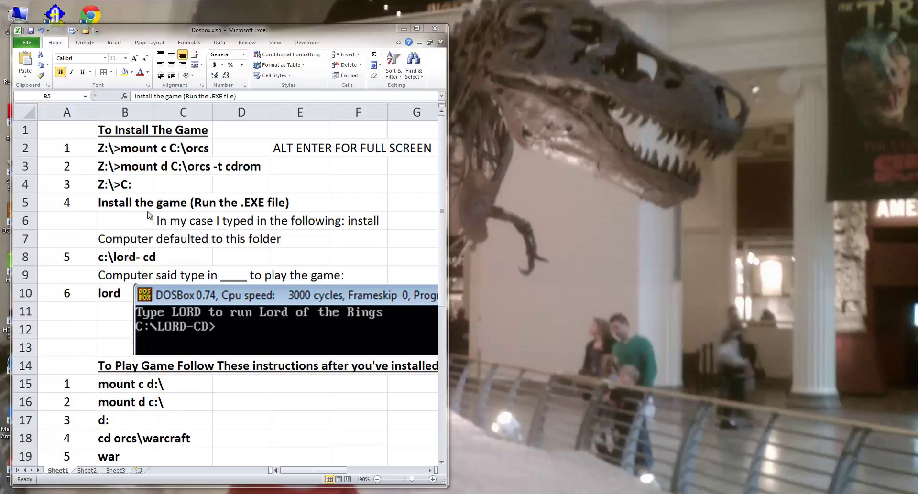
# - Launch DOSBox 0.74 and arrange its main window above its status window, both beside the spreadsheet
pyautogui.press('super')
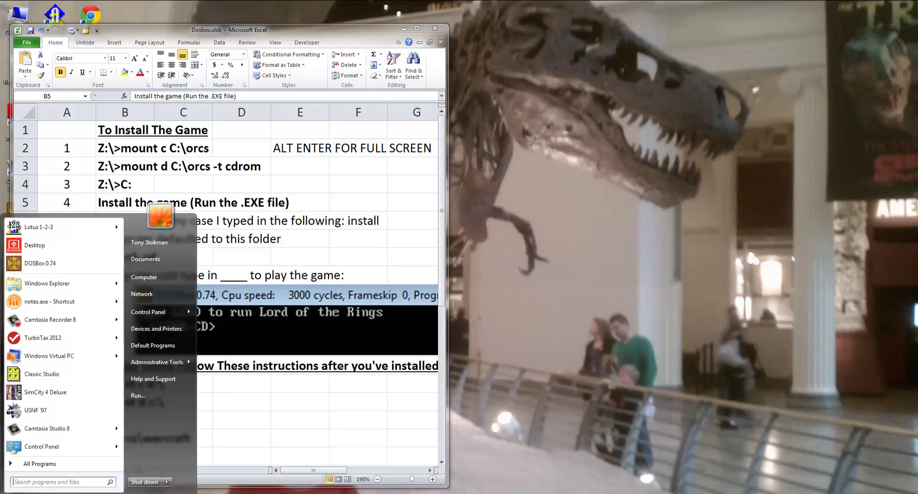
pyautogui.click(36, 268)
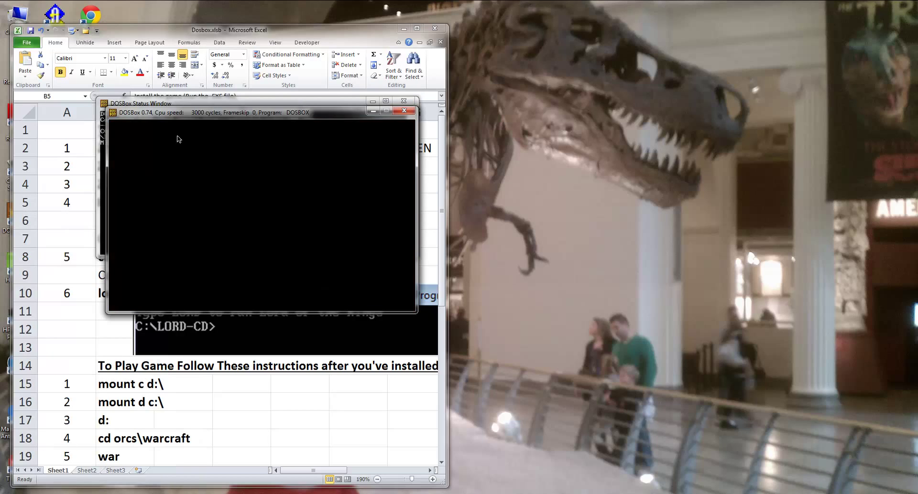
pyautogui.moveTo(205, 116); pyautogui.dragTo(581, 29)
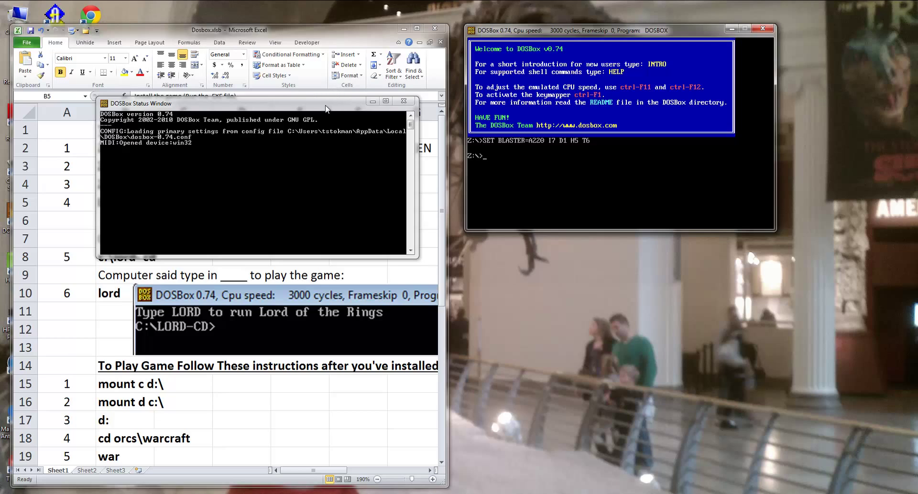
pyautogui.moveTo(327, 103); pyautogui.dragTo(465, 160)
pyautogui.moveTo(523, 186); pyautogui.dragTo(696, 299)
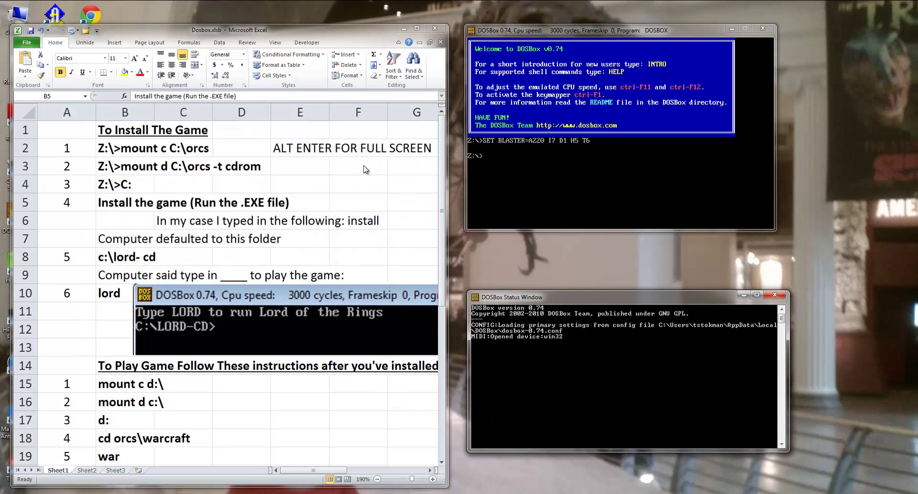
# - Mount the folder c:\orcs as drive C in DOSBox
pyautogui.click(496, 168)
pyautogui.write('mount c c:\\orcs')
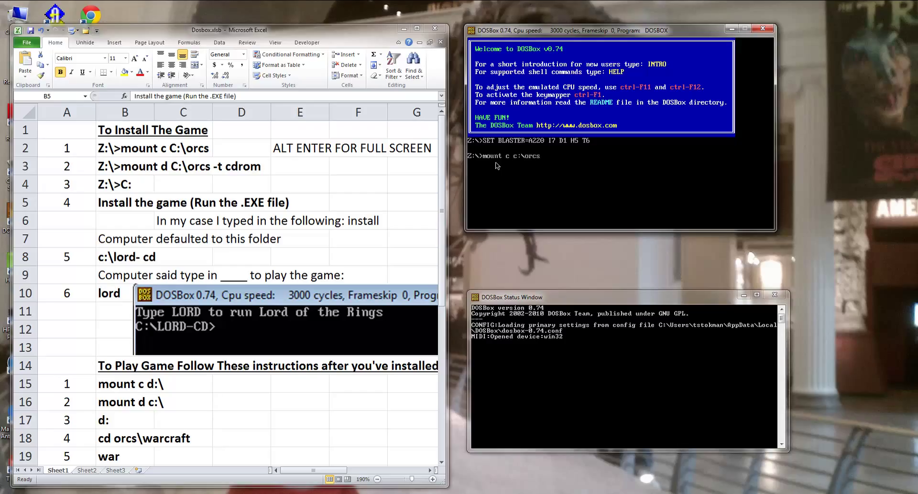
pyautogui.press('Return')
pyautogui.write('mound d')
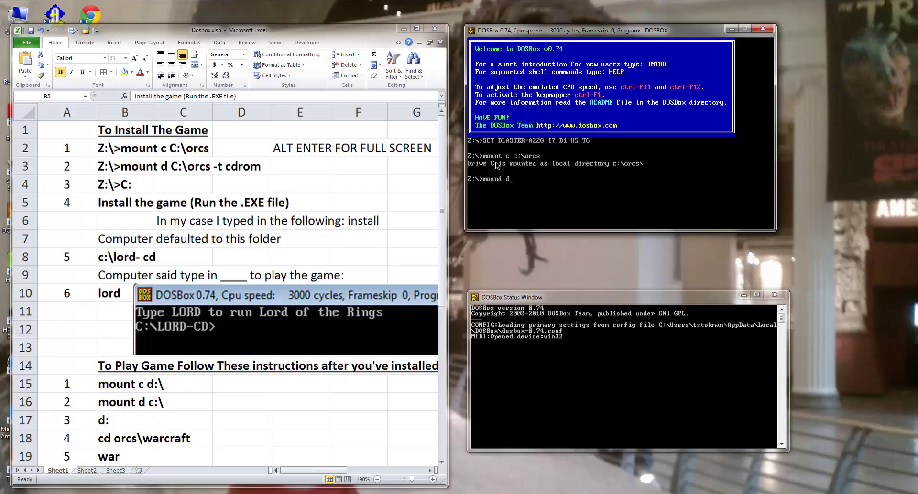
pyautogui.write(' c:\\orcs -t cdrom')
pyautogui.press('Return')
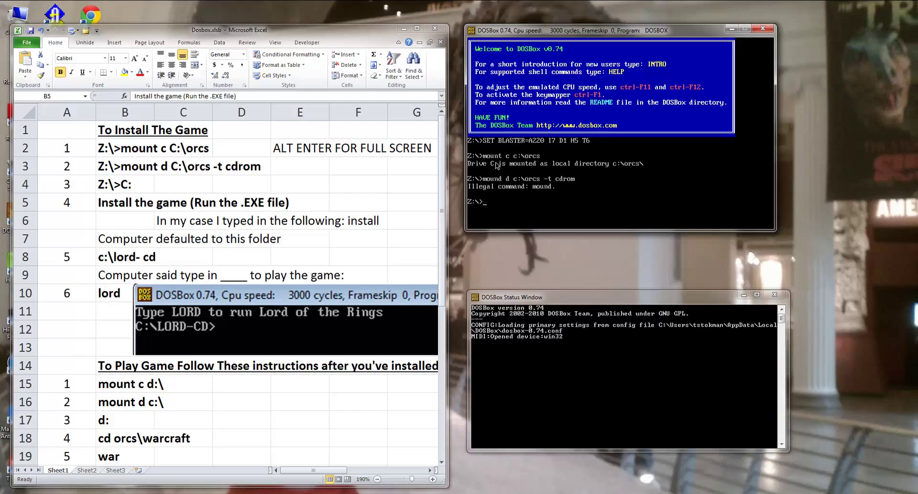
# - Mount c:\orcs as drive D with the -t cdrom option and switch to drive C:
pyautogui.write('mount d c:\\orcs -t cdrom')
pyautogui.press('Return')
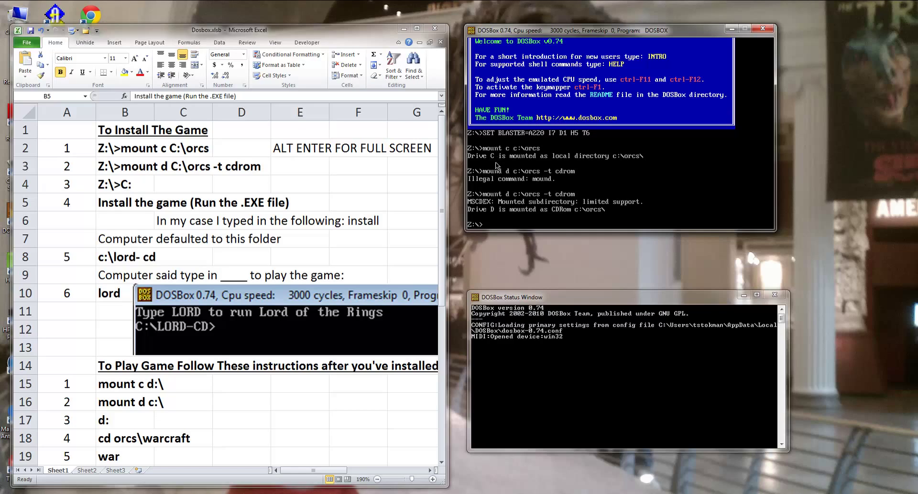
pyautogui.write('c:')
pyautogui.press('Return')
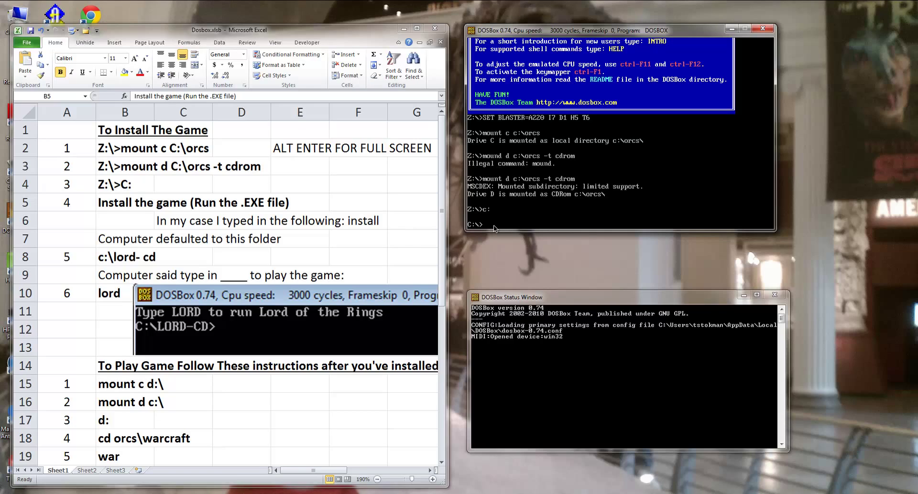
# - List the contents of the mounted C: drive and run the install program
pyautogui.write('dir')
pyautogui.press('Return')
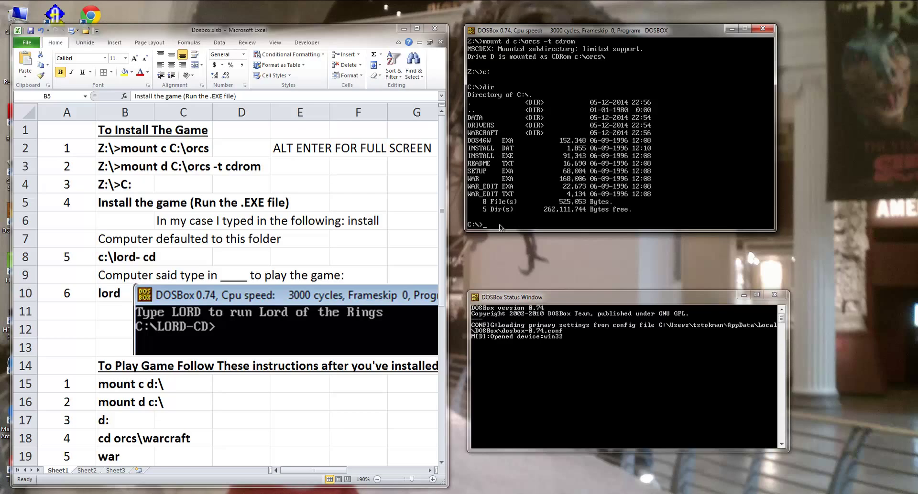
pyautogui.write('install')
pyautogui.press('Return')
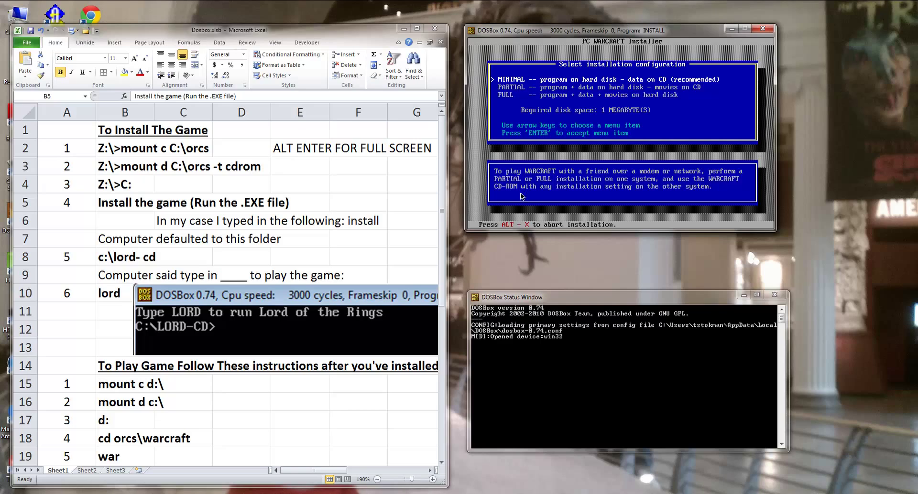
# - Choose the FULL installation with program, data and movies, and install to the destination directory c:\WARCRAFT
pyautogui.press('Down')
pyautogui.press('Down')
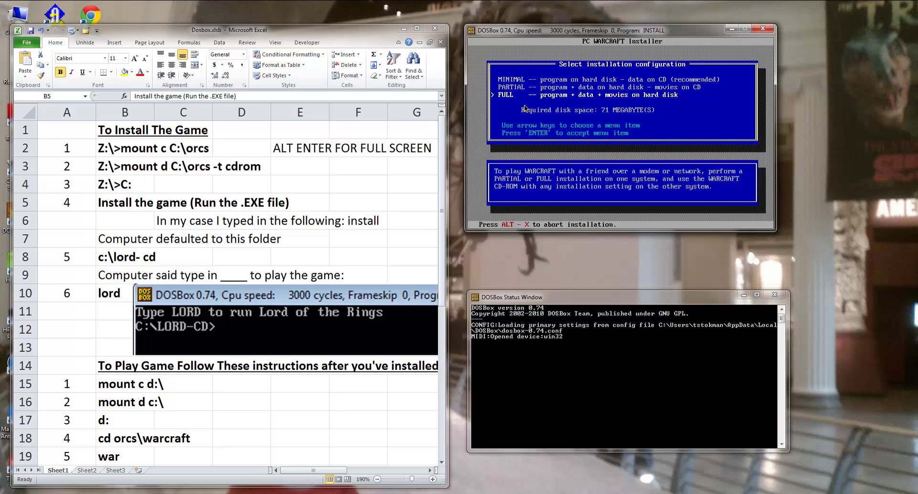
pyautogui.press('Return')
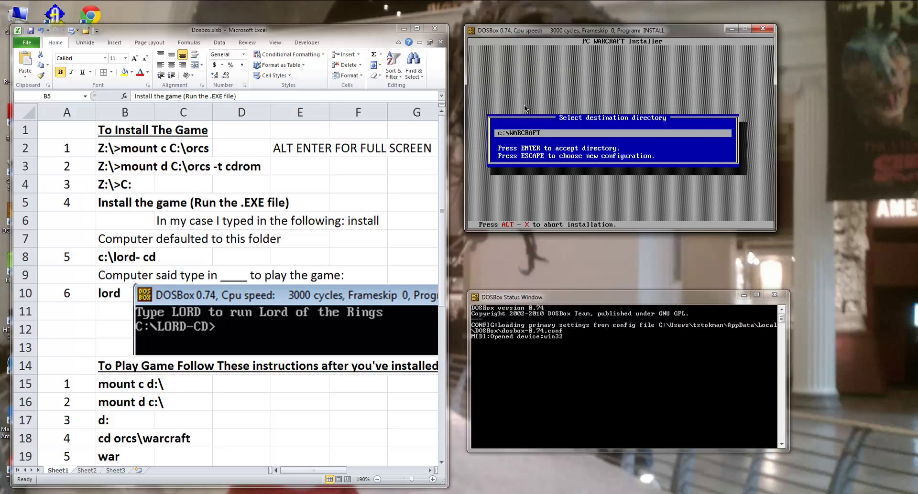
pyautogui.press('Return')
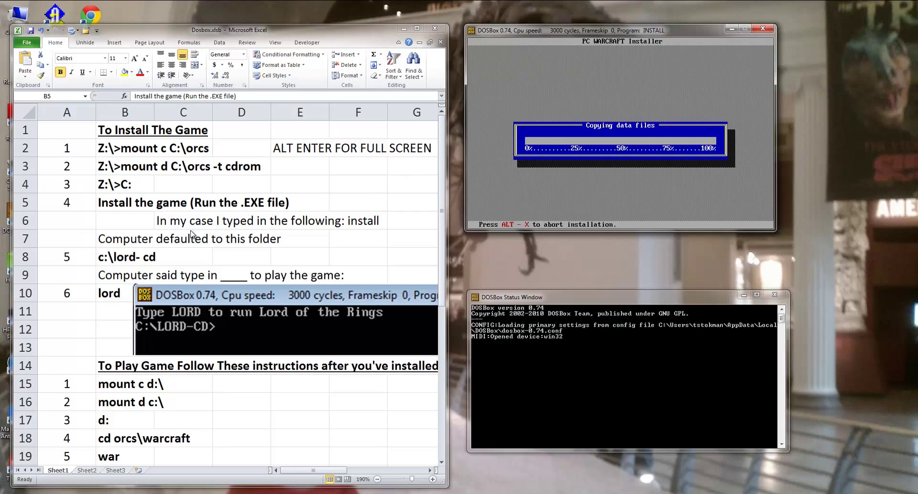
# - Review installation steps 3 to 5 in cells B4, B5 and B8 of the spreadsheet while the data files copy
pyautogui.click(108, 264)
pyautogui.click(108, 264)
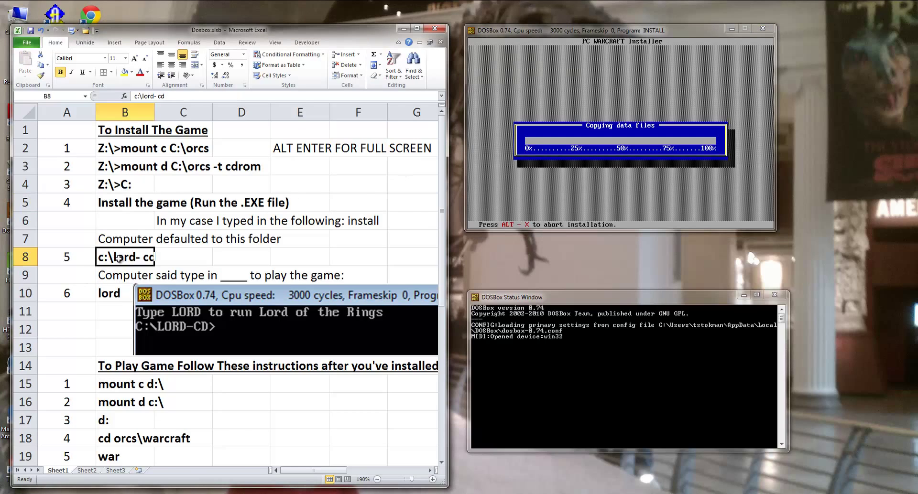
pyautogui.click(128, 202)
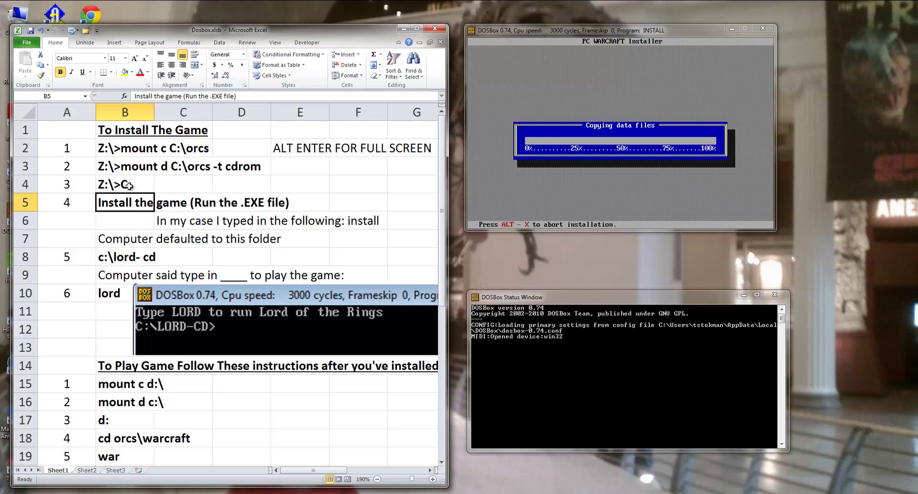
pyautogui.click(130, 187)
pyautogui.click(122, 204)
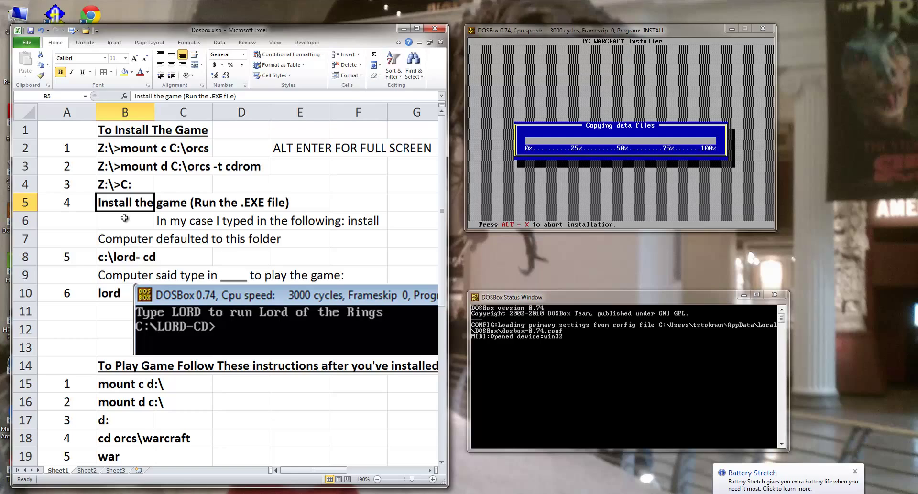
pyautogui.click(114, 255)
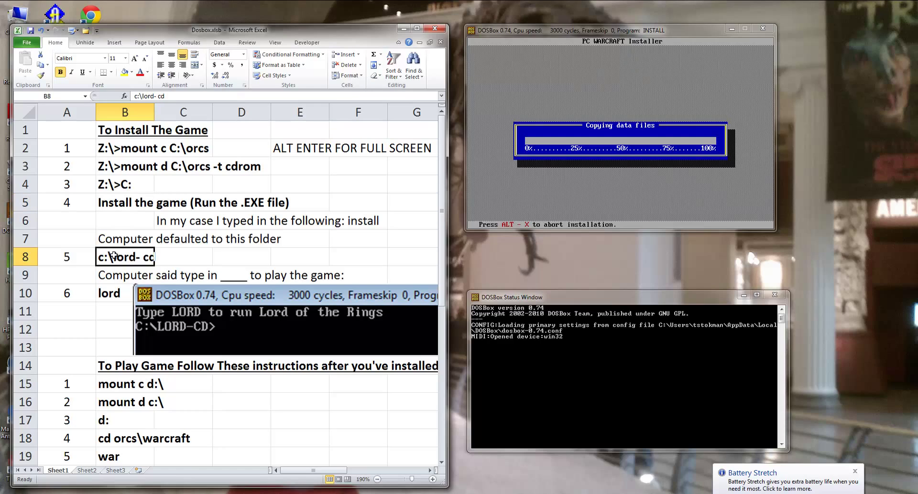
pyautogui.click(706, 102)
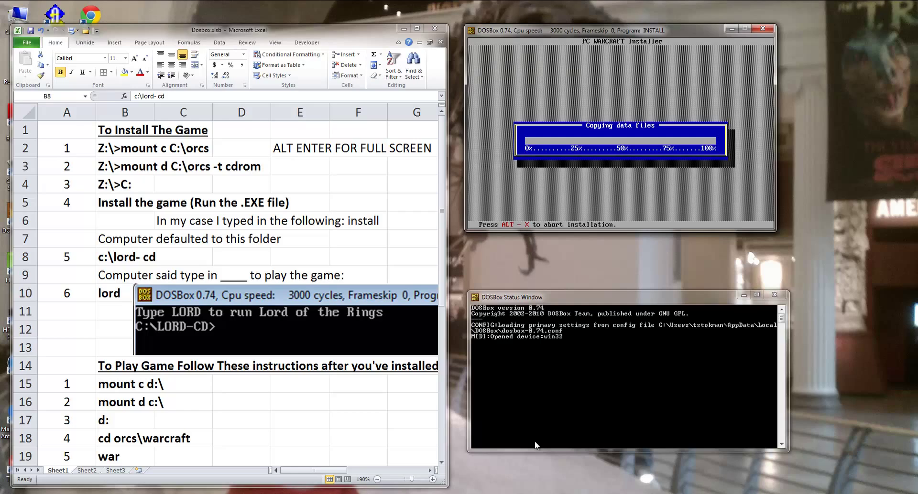
pyautogui.click(509, 405)
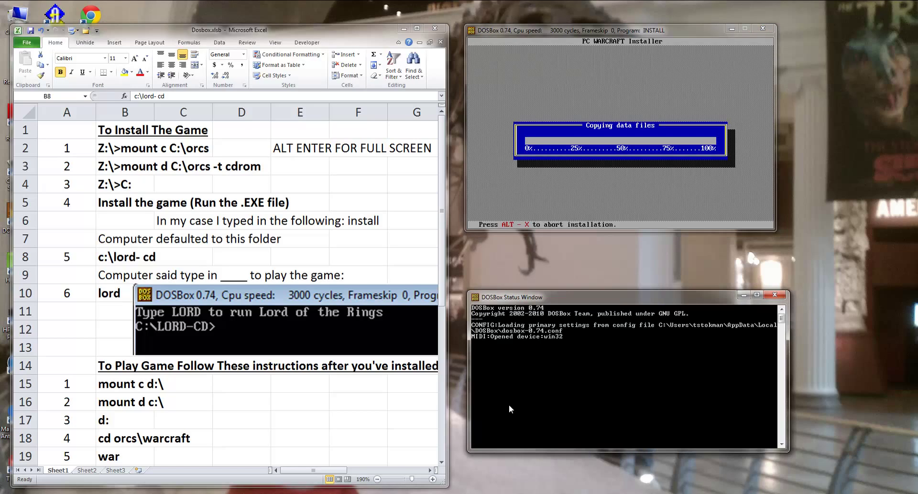
# - Set the digitized sound card to Sound Blaster, accepting port address 220, the default interrupt and DMA channel 1
pyautogui.click(587, 187)
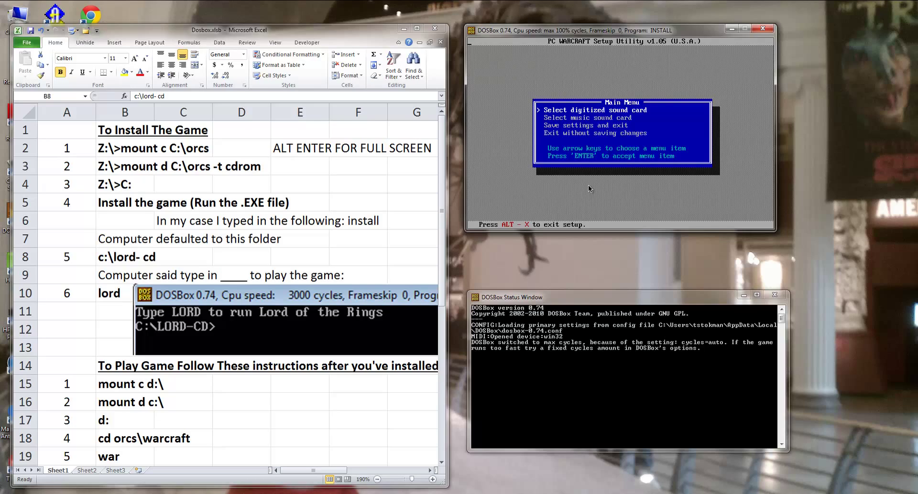
pyautogui.press('Return')
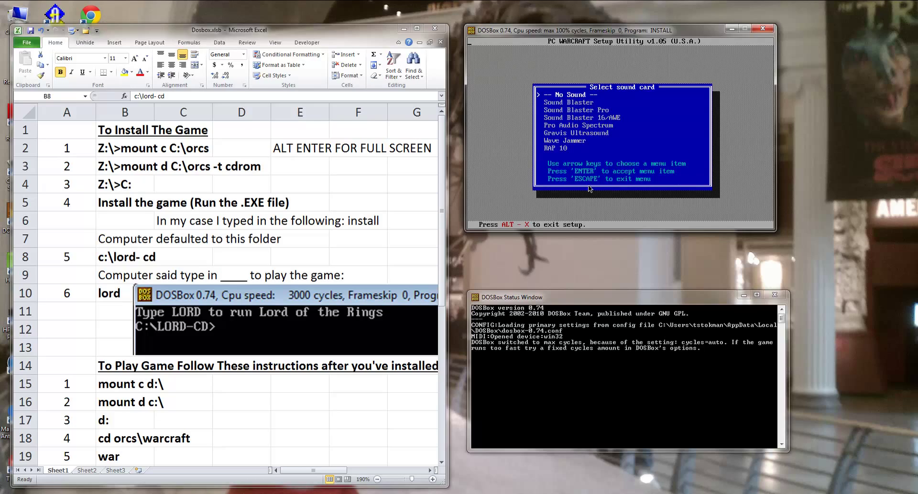
pyautogui.press('Down')
pyautogui.press('Return')
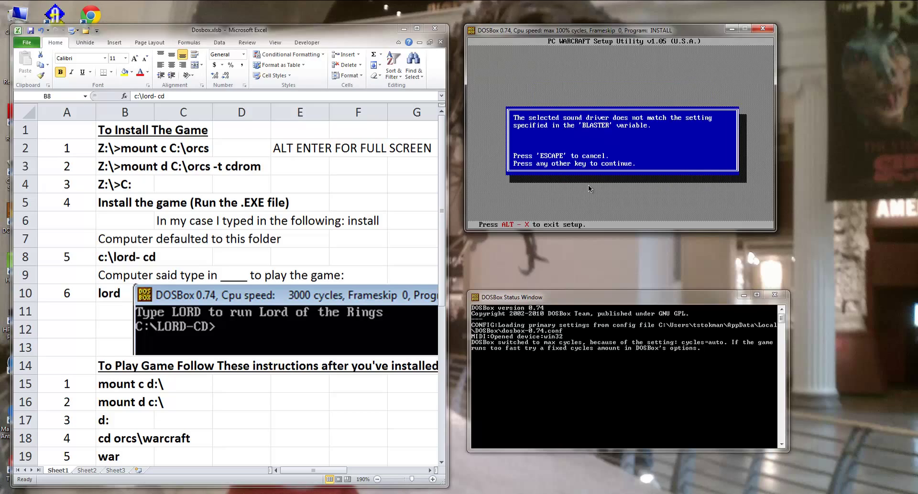
pyautogui.press('Return')
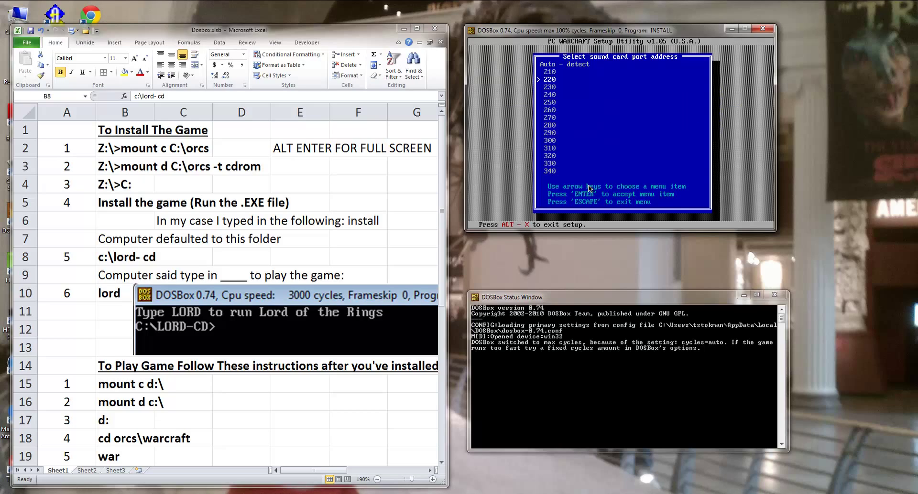
pyautogui.press('Return')
pyautogui.press('Return')
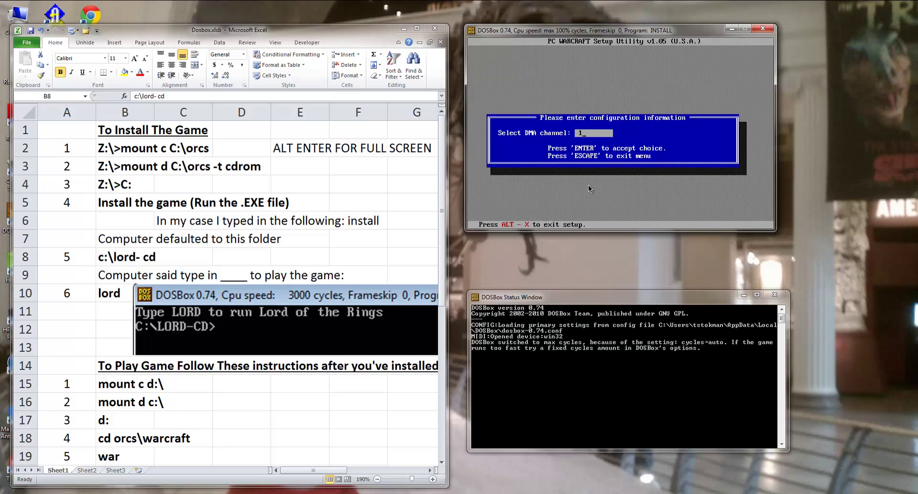
pyautogui.press('Return')
# - Save the setup settings and exit the setup utility, and start the game with the war command
pyautogui.press('Down')
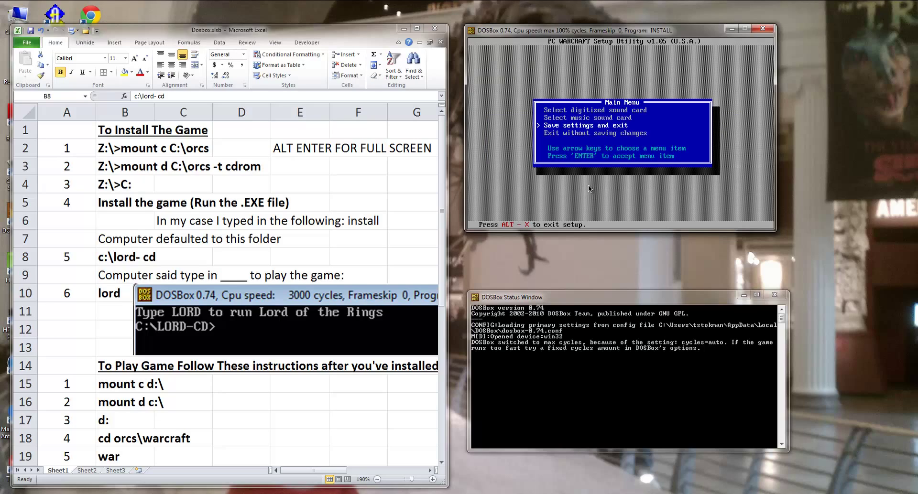
pyautogui.press('Return')
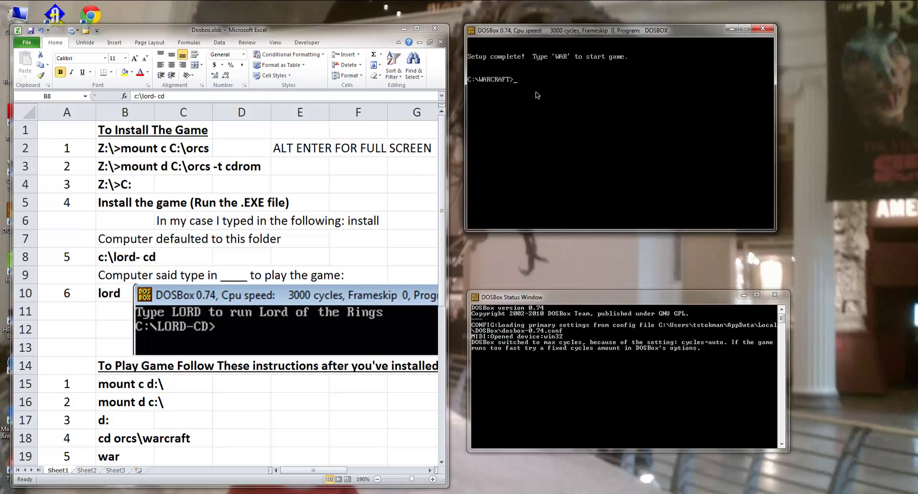
pyautogui.write('ar')
pyautogui.press('Return')
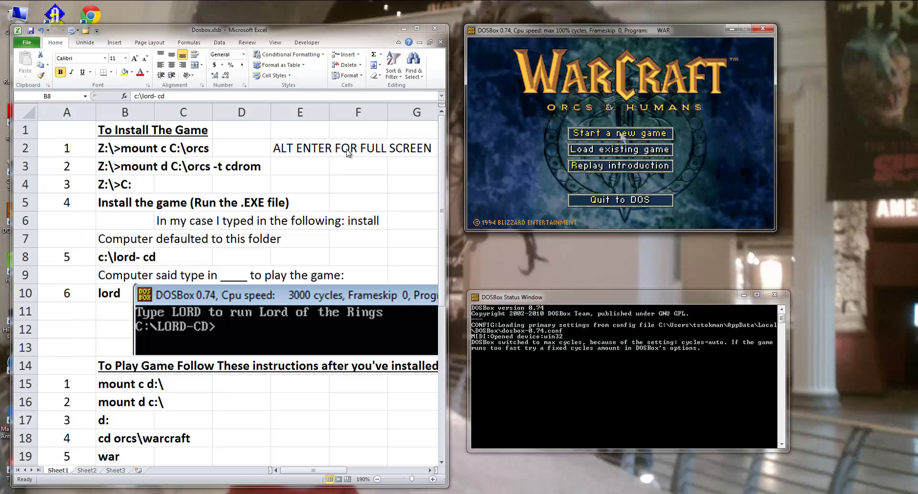
# - Try the Warcraft menu in full screen, and quit the game and DOSBox
pyautogui.hotkey('alt', 'Return')
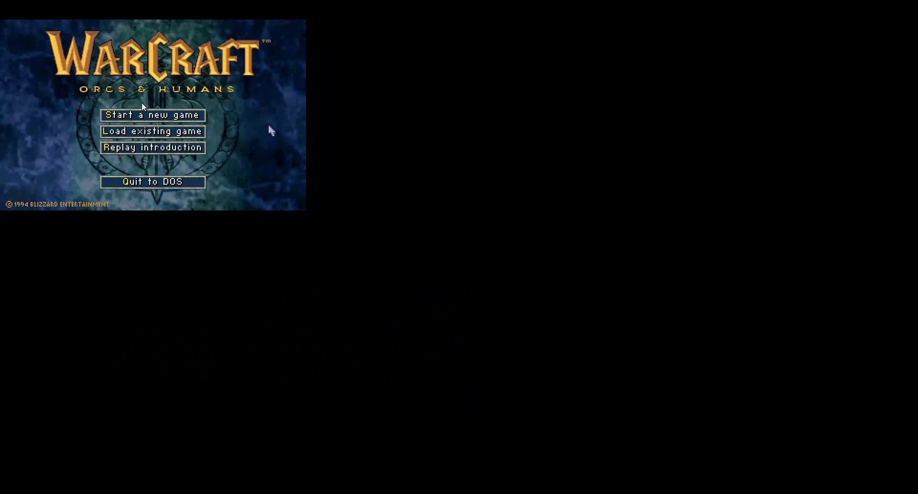
pyautogui.hotkey('alt', 'Return')
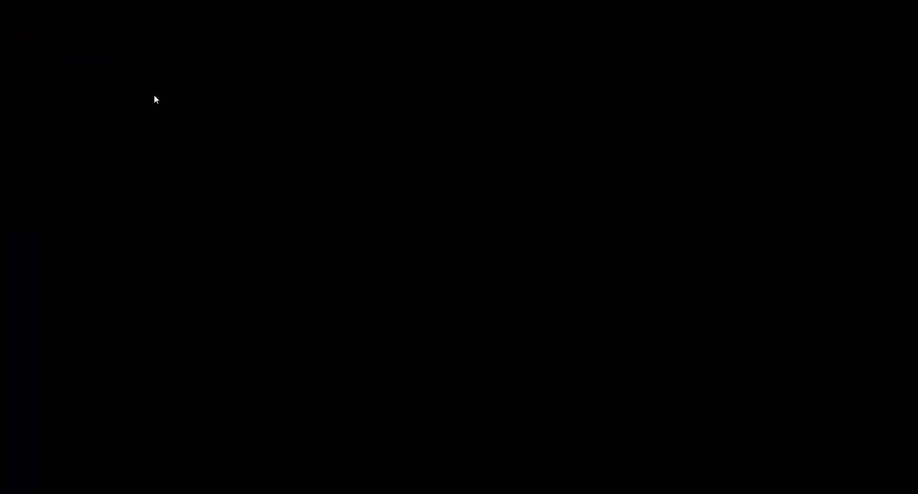
pyautogui.write('exit')
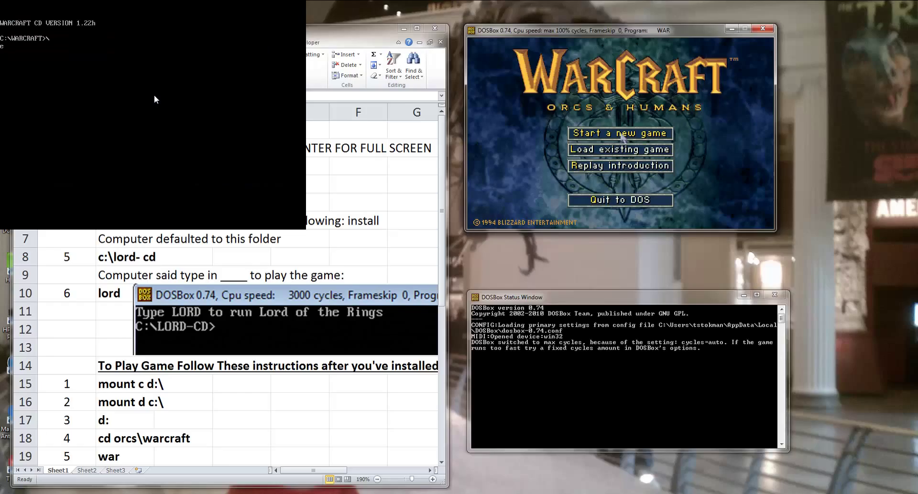
pyautogui.press('Return')
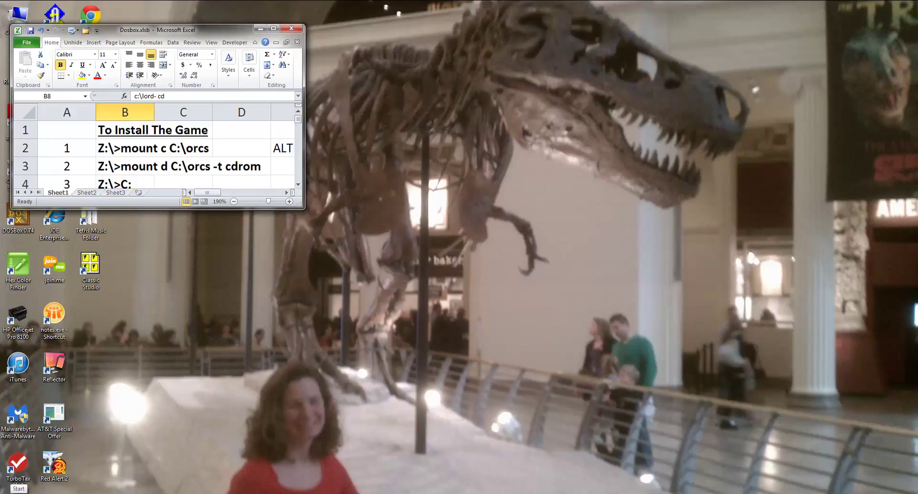
# - Relaunch DOSBox 0.74, place its main window above its status window, and enlarge the spreadsheet window beside them to show the play instructions
pyautogui.click(9, 491)
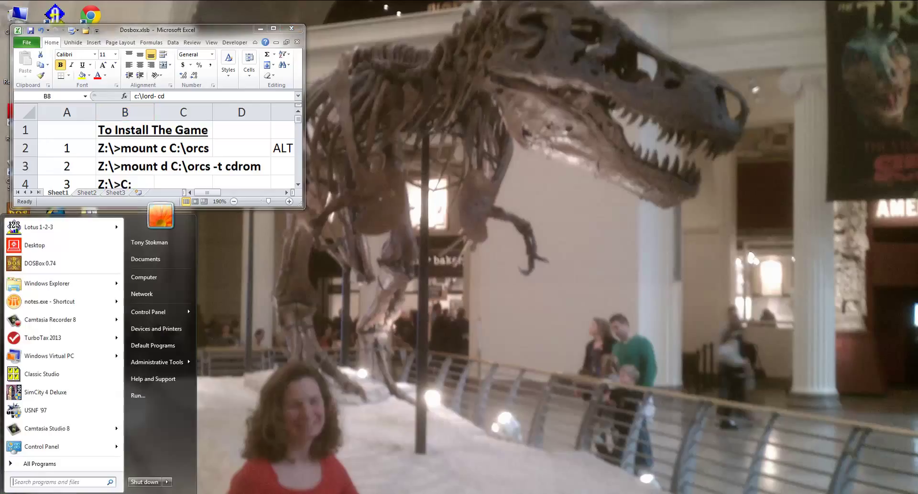
pyautogui.click(29, 264)
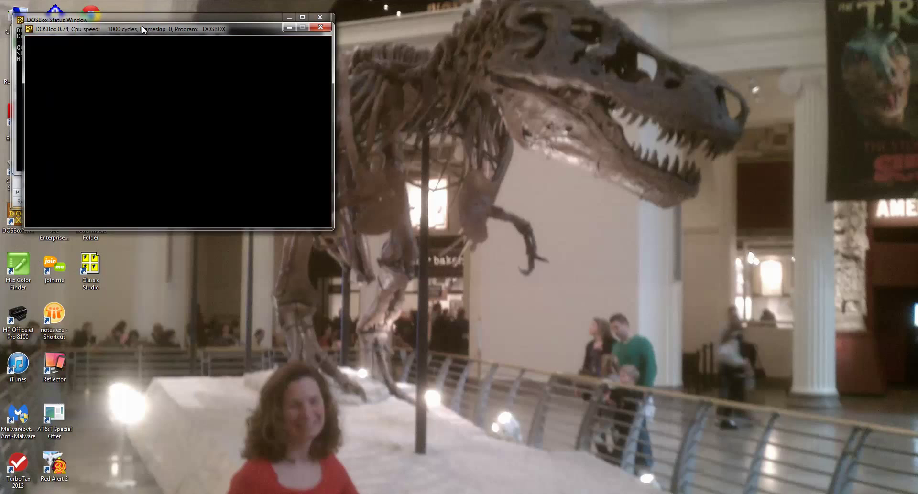
pyautogui.moveTo(142, 25); pyautogui.dragTo(603, 29)
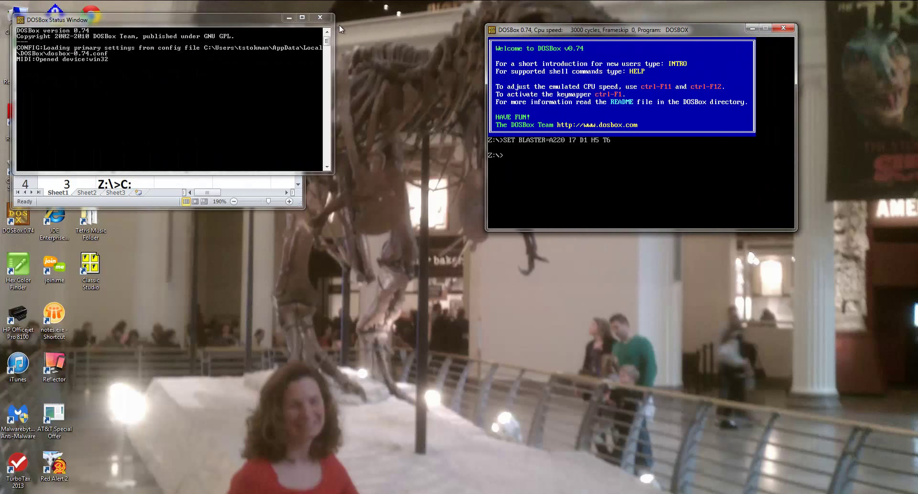
pyautogui.moveTo(264, 23); pyautogui.dragTo(676, 266)
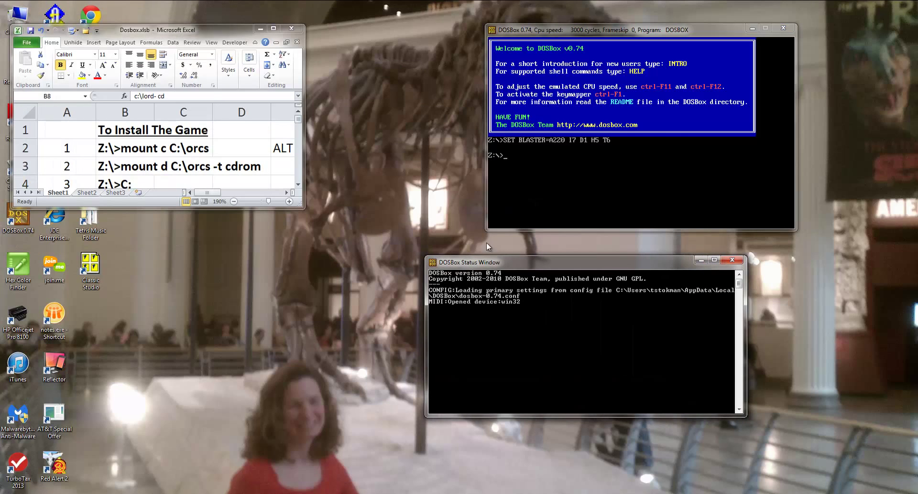
pyautogui.moveTo(300, 206); pyautogui.dragTo(387, 493)
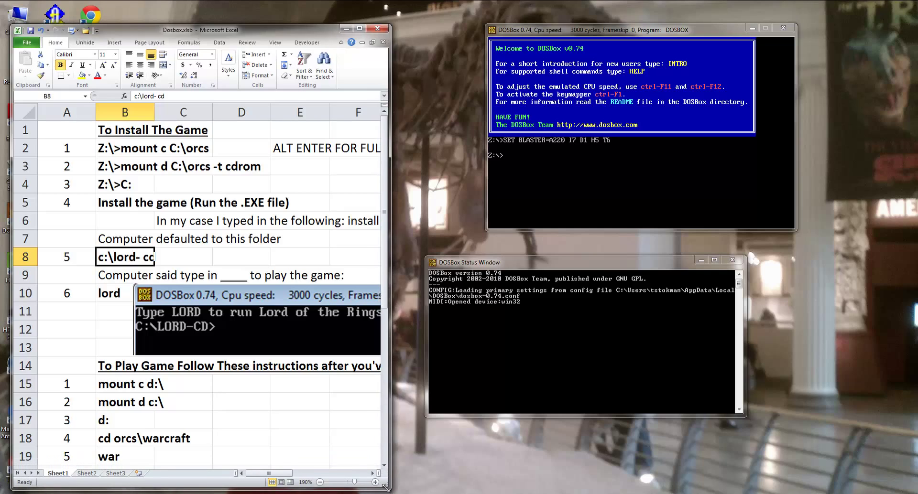
# - Try to mount d:\ as drive C, as given in the spreadsheet's play instructions
pyautogui.click(539, 173)
pyautogui.write('mount')
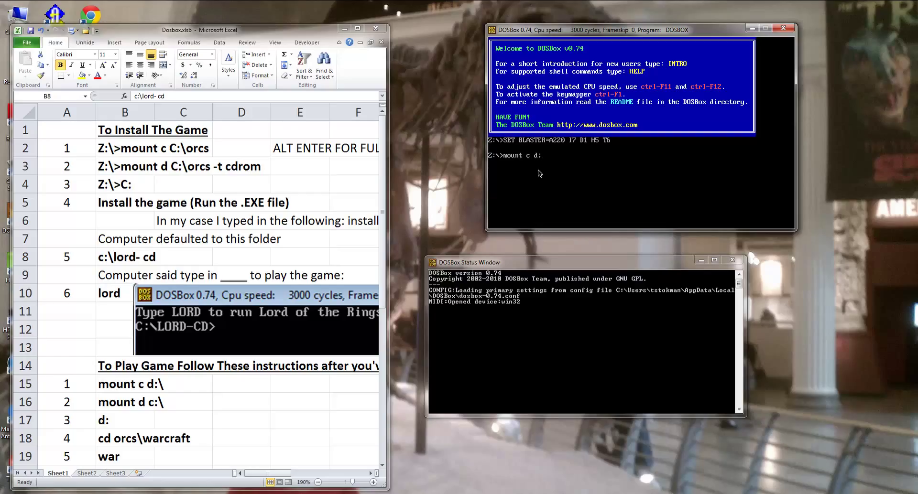
pyautogui.write('c d:\\')
pyautogui.press('Return')
# - Mount c:\ as drive D and switch to drive D, following the spreadsheet's play instructions
pyautogui.write('mount d')
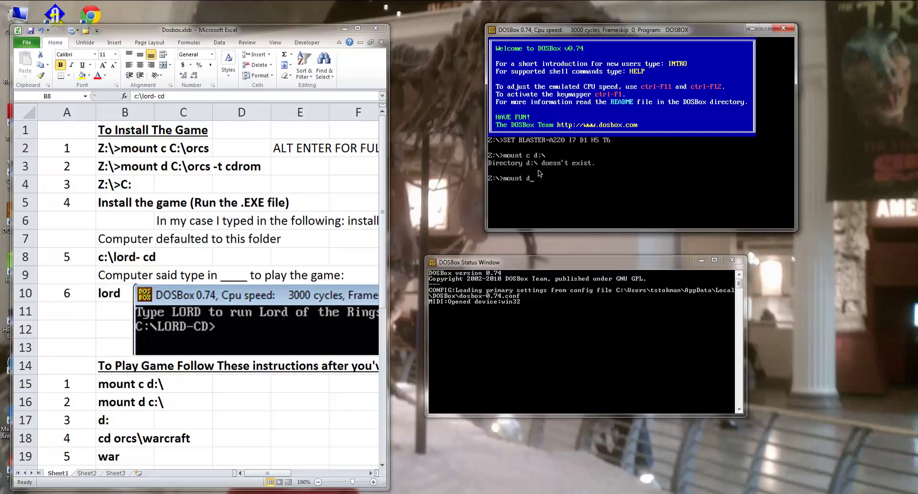
pyautogui.write(' c:\\')
pyautogui.press('Return')
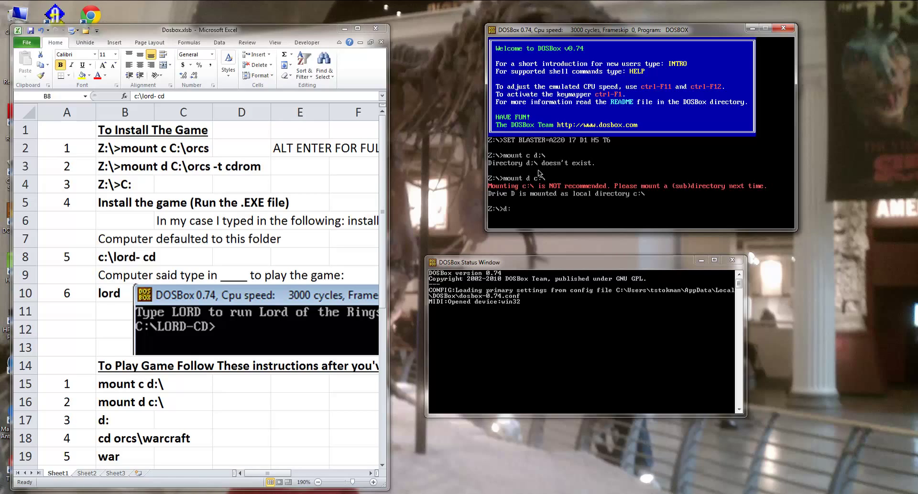
pyautogui.write('d:')
pyautogui.press('Return')
# - Change to the orcs\warcraft directory on drive D and start the game with the war command
pyautogui.write('cd orcs\\warcraft')
pyautogui.press('Return')
pyautogui.write('war')
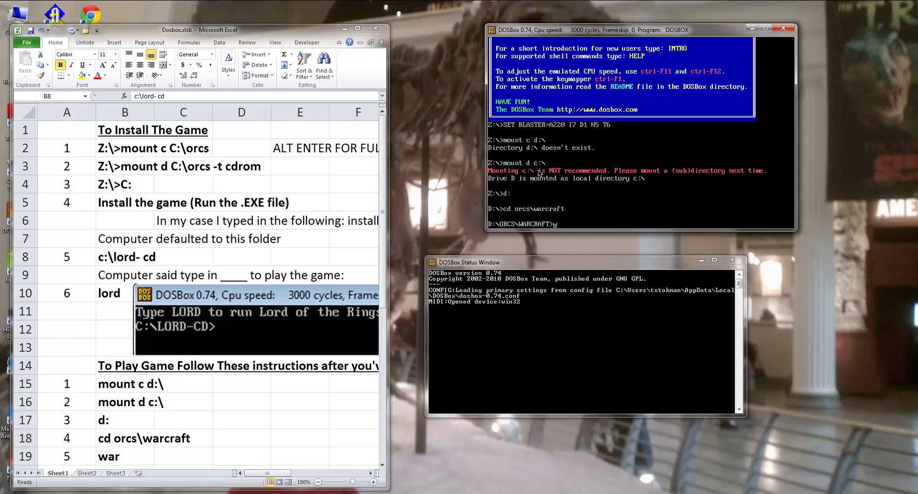
pyautogui.press('Return')
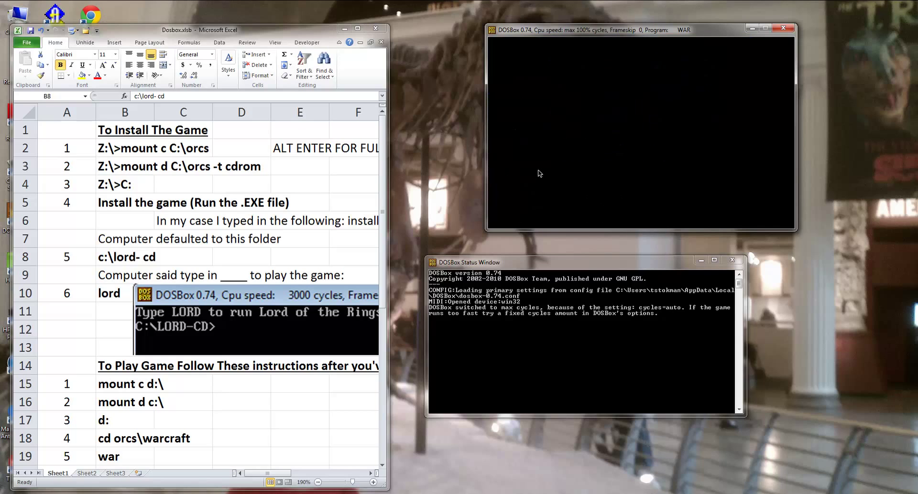
# - Switch Warcraft to full screen, and quit the game to DOS and exit DOSBox
pyautogui.hotkey('alt', 'Return')
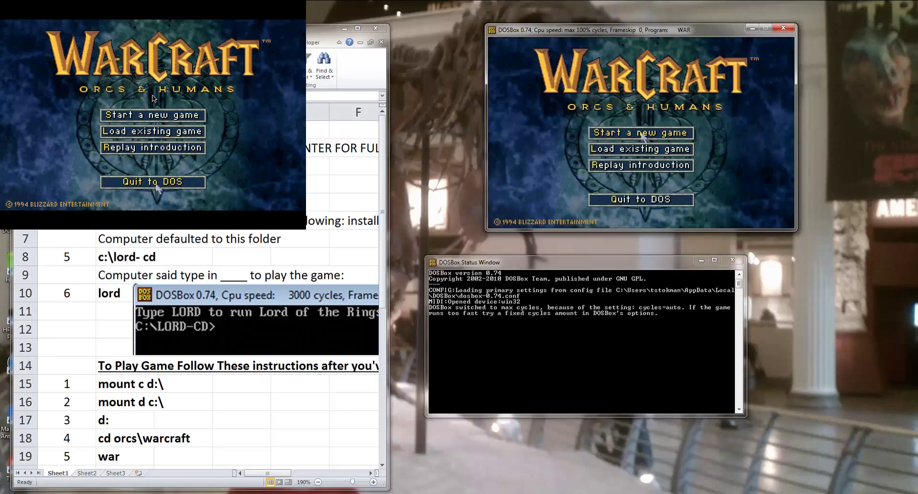
pyautogui.click(156, 184)
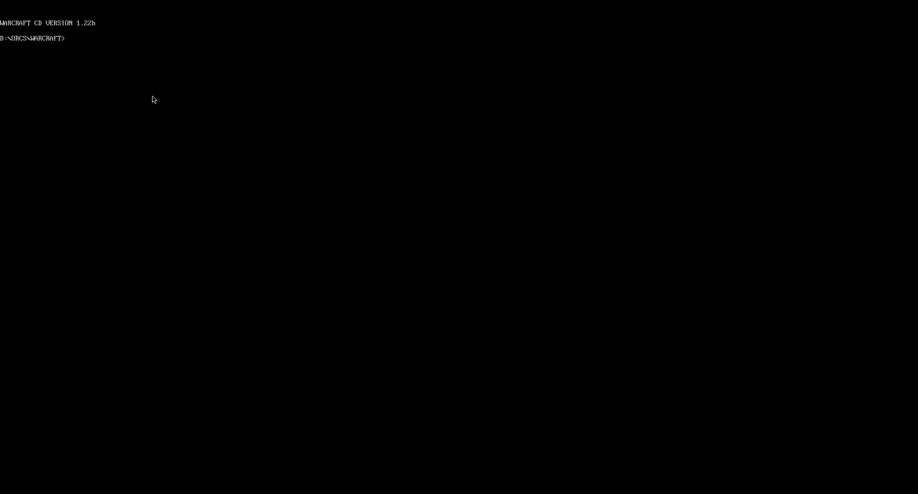
pyautogui.write('exit')
pyautogui.press('Return')
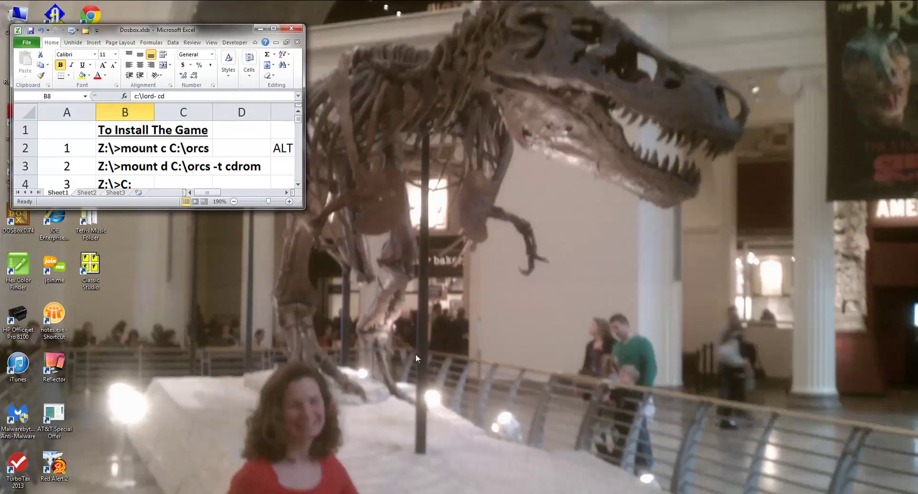
pyautogui.click(637, 493)
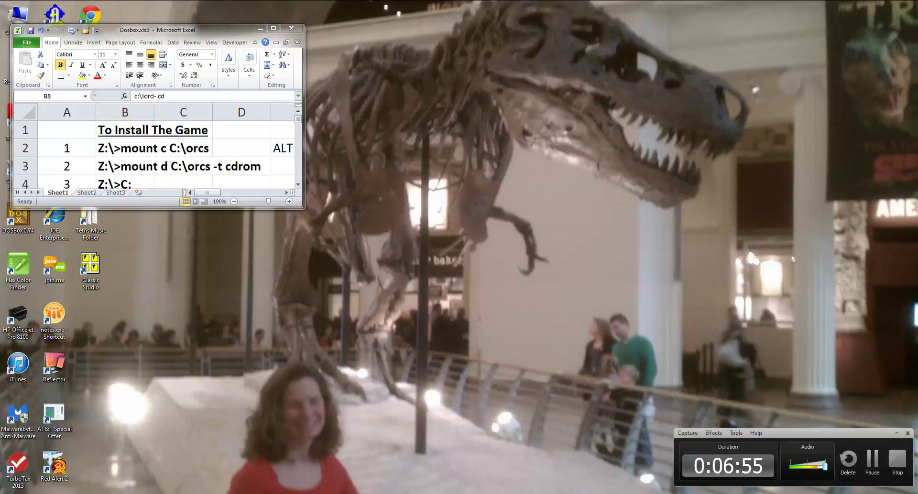